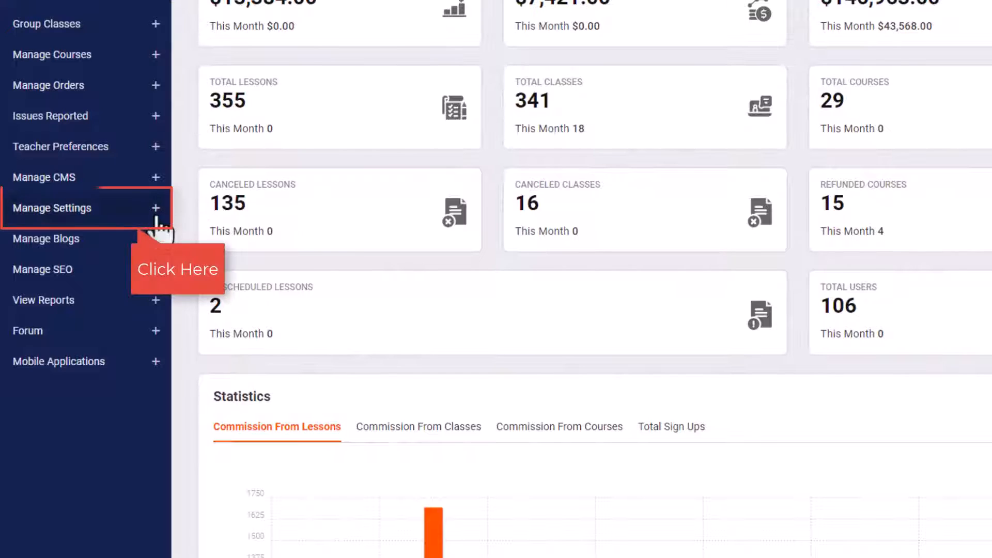
Open the general settings and fill in the telephone number and the site owner email.
{"action": "left_click", "coordinate": [157, 215]}
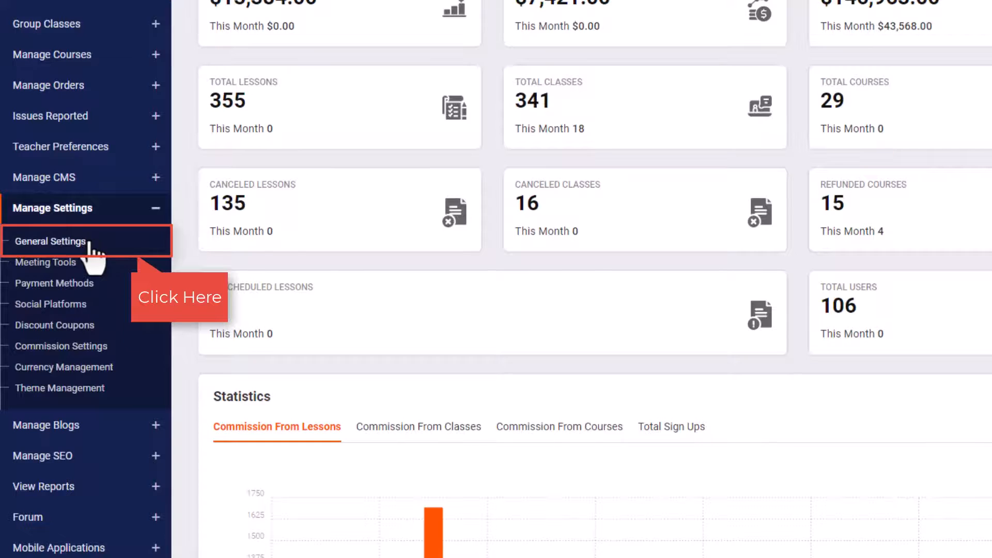
{"action": "left_click", "coordinate": [89, 243]}
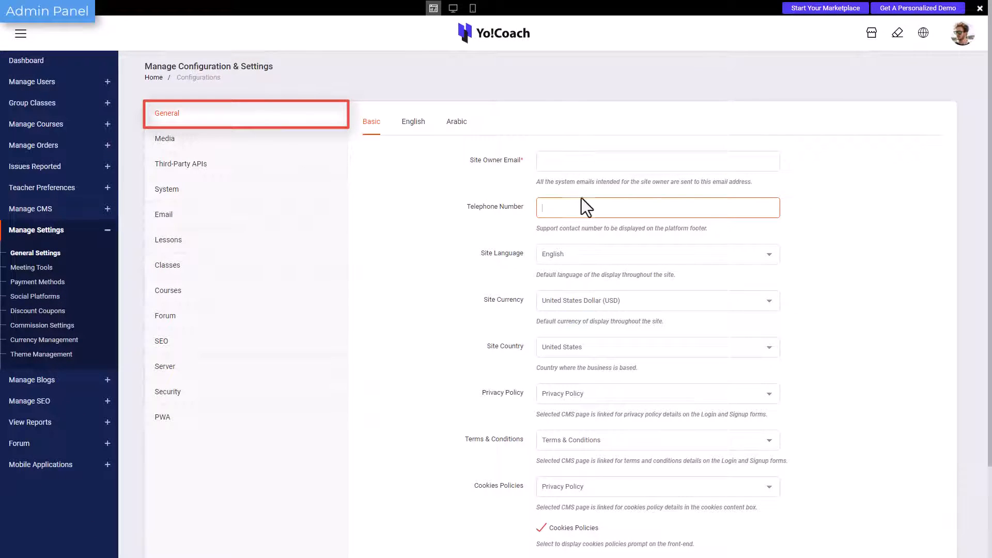
{"action": "left_click", "coordinate": [582, 209]}
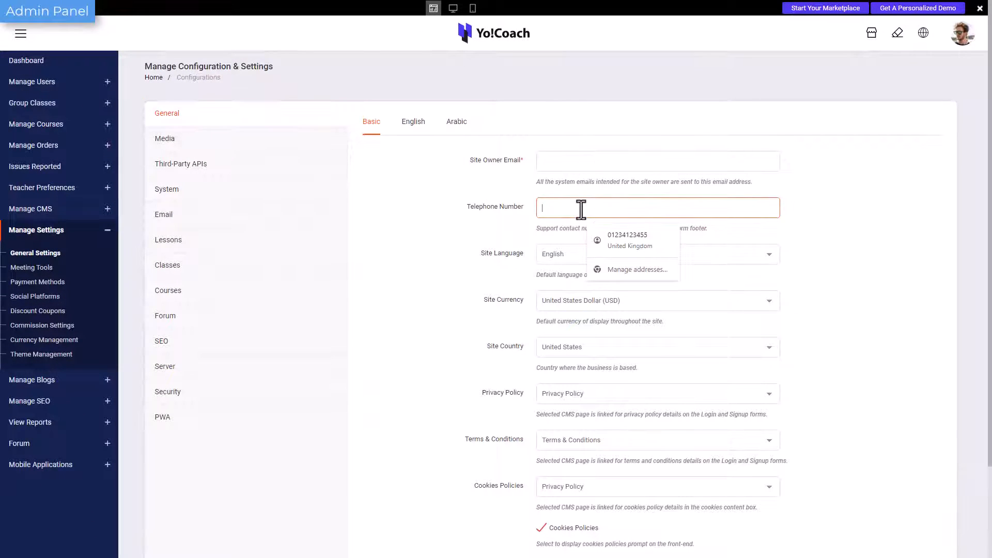
{"action": "left_click", "coordinate": [562, 161]}
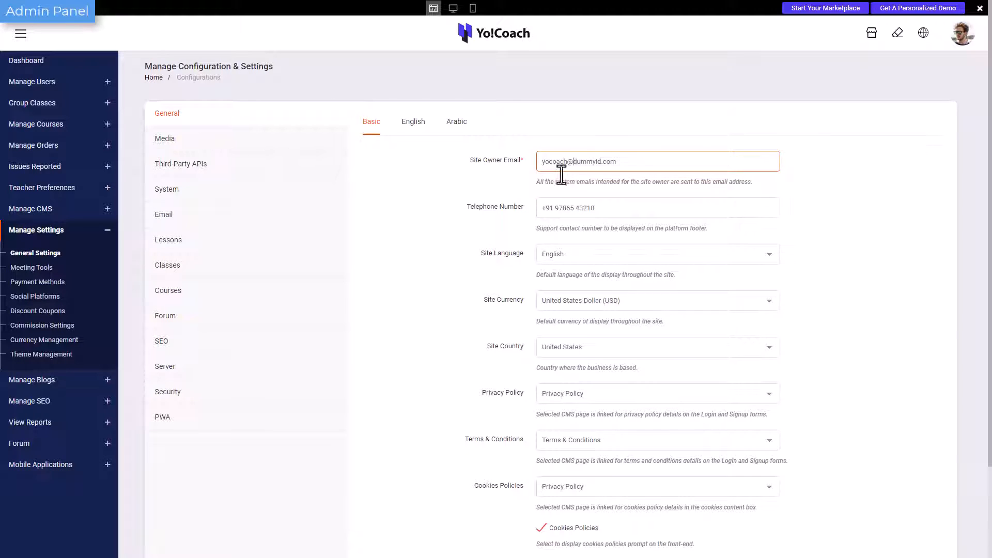
Set the site country to United Kingdom in the basic general settings.
{"action": "scroll", "coordinate": [566, 297], "scroll_direction": "down", "scroll_amount": 3}
{"action": "left_click", "coordinate": [566, 297]}
{"action": "left_click", "coordinate": [567, 295]}
{"action": "left_click", "coordinate": [579, 241]}
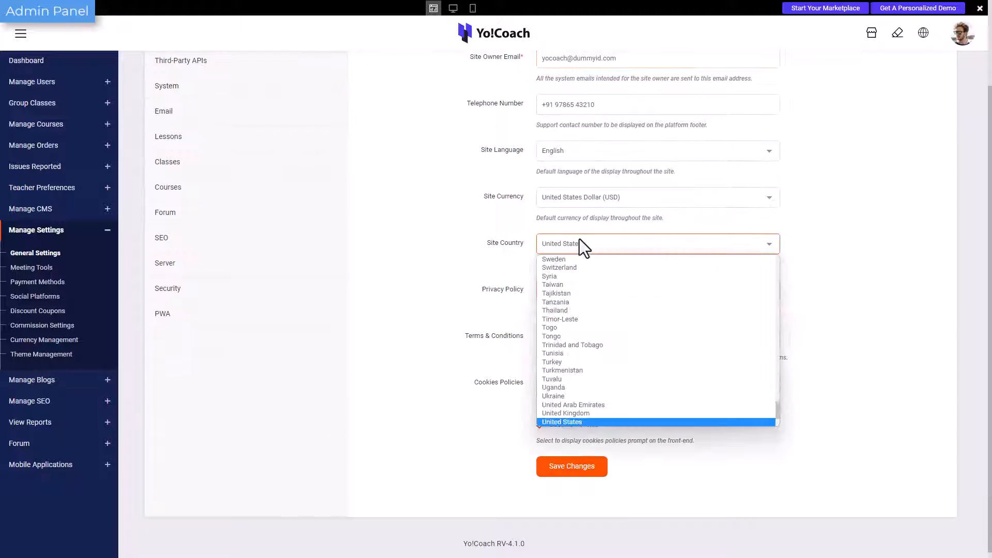
{"action": "scroll", "coordinate": [592, 325], "scroll_direction": "down", "scroll_amount": 2}
{"action": "left_click", "coordinate": [593, 345]}
Set the site country to United States with English as the site language, and save the basic settings.
{"action": "left_click", "coordinate": [594, 199]}
{"action": "left_click", "coordinate": [594, 221]}
{"action": "left_click", "coordinate": [594, 244]}
{"action": "scroll", "coordinate": [594, 349], "scroll_direction": "down", "scroll_amount": 2}
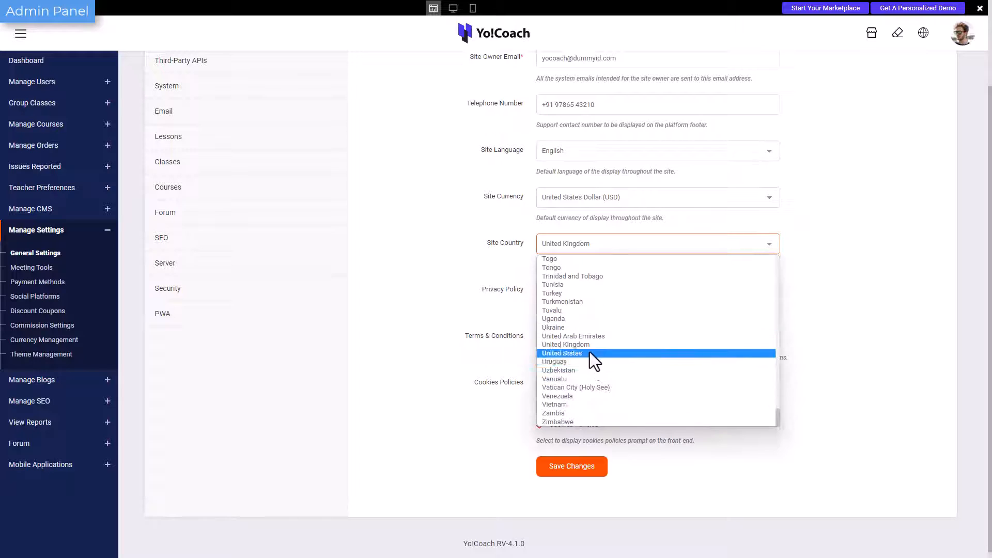
{"action": "left_click", "coordinate": [590, 349]}
{"action": "left_click", "coordinate": [576, 156]}
{"action": "left_click", "coordinate": [576, 156]}
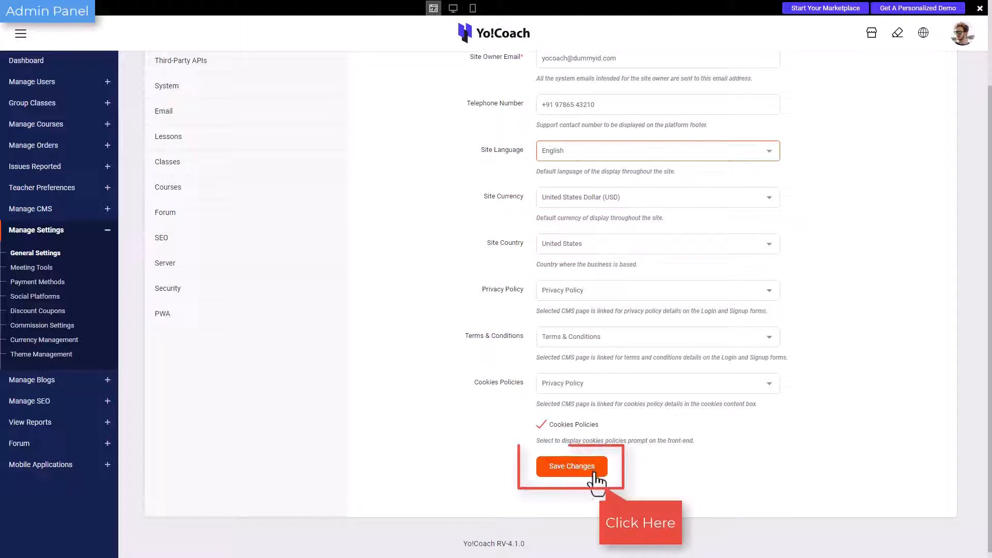
{"action": "left_click", "coordinate": [571, 466]}
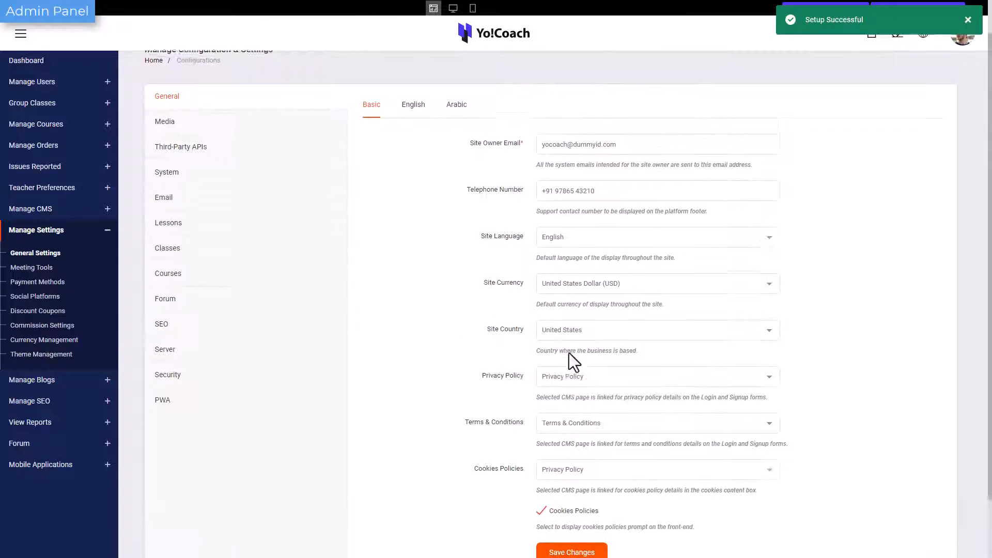
Review the English site name, email sender name, address and cookies policy text, and save the English settings.
{"action": "left_click", "coordinate": [415, 135]}
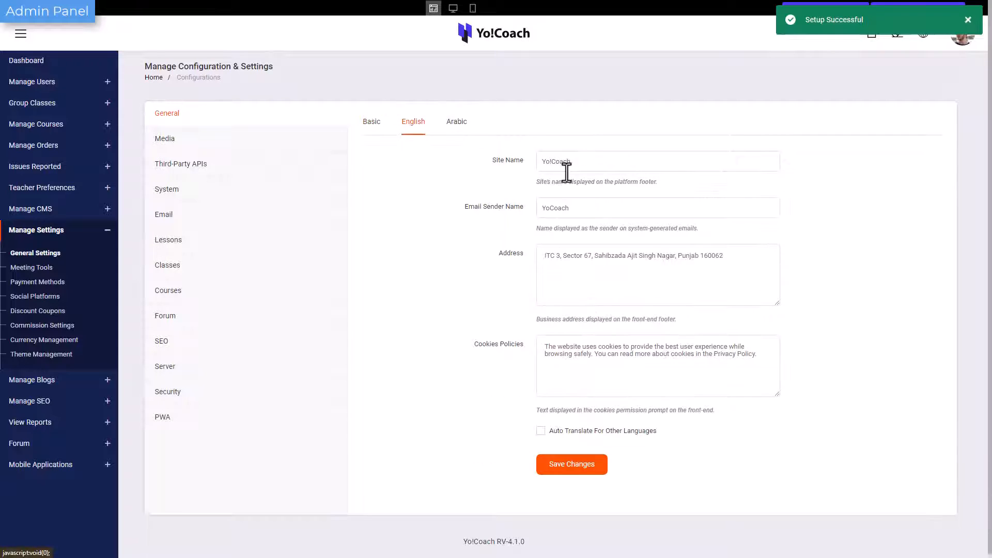
{"action": "left_click", "coordinate": [582, 167]}
{"action": "double_click", "coordinate": [582, 213]}
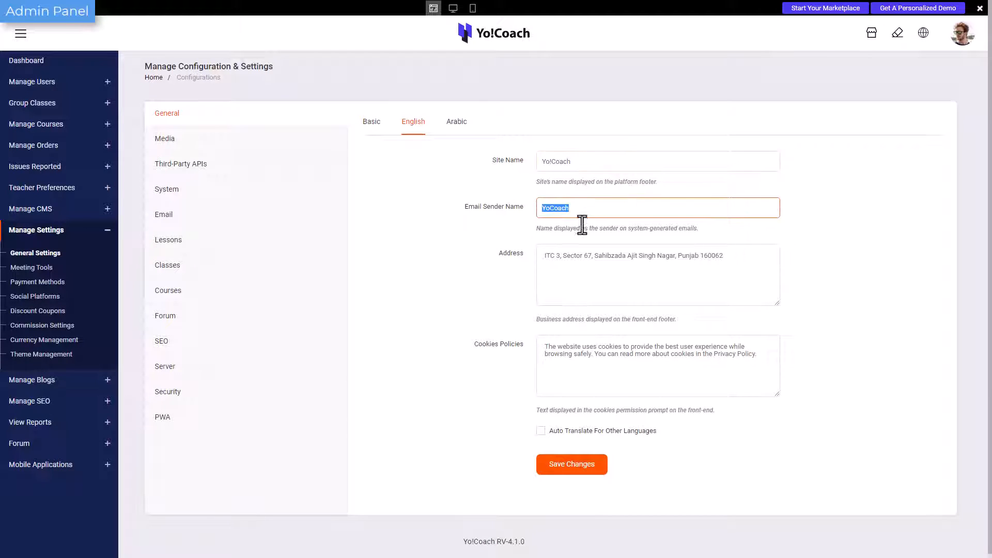
{"action": "triple_click", "coordinate": [588, 281]}
{"action": "left_click", "coordinate": [622, 417]}
{"action": "triple_click", "coordinate": [620, 355]}
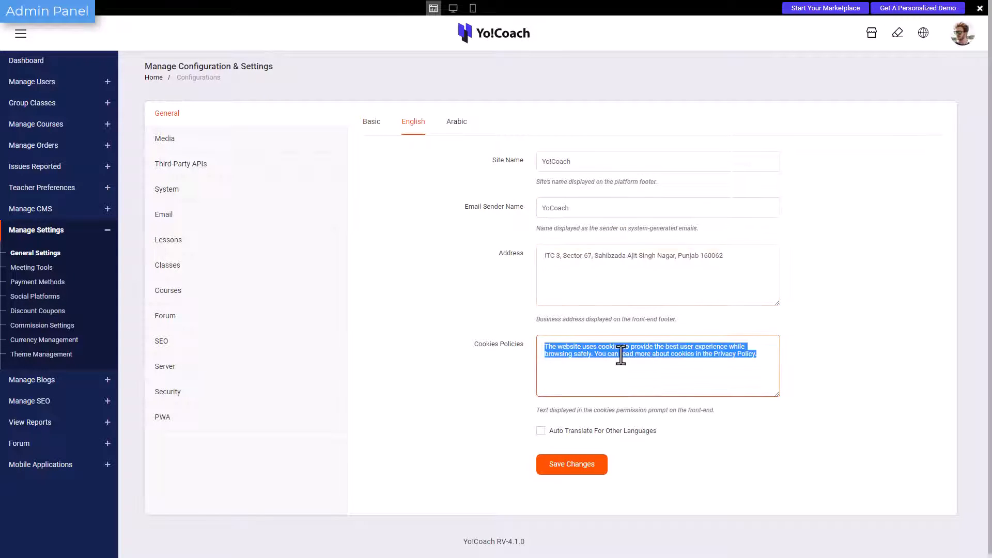
{"action": "left_click", "coordinate": [621, 355]}
{"action": "left_click", "coordinate": [589, 464]}
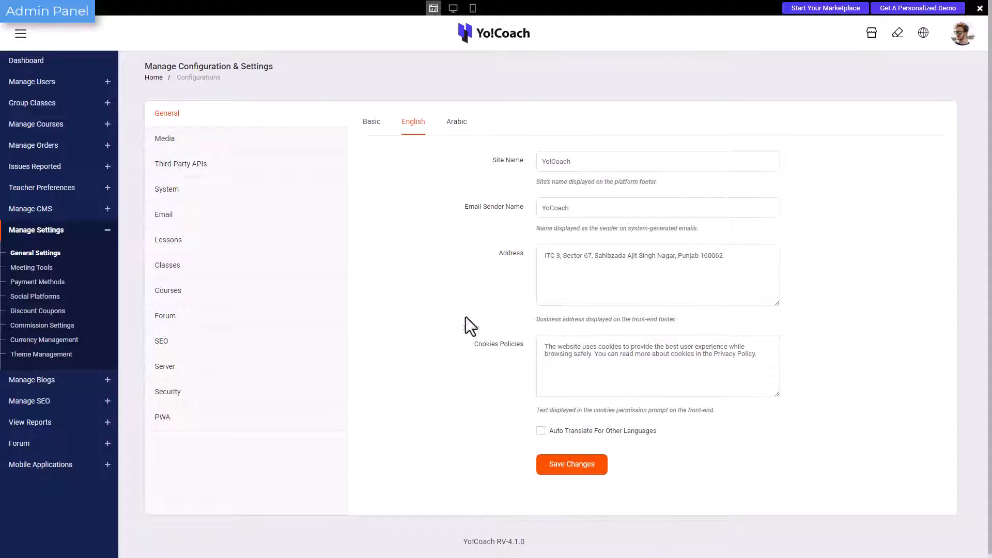
Examine the media settings and the third-party API settings, from live chat through to the YouTube Data API.
{"action": "left_click", "coordinate": [307, 150]}
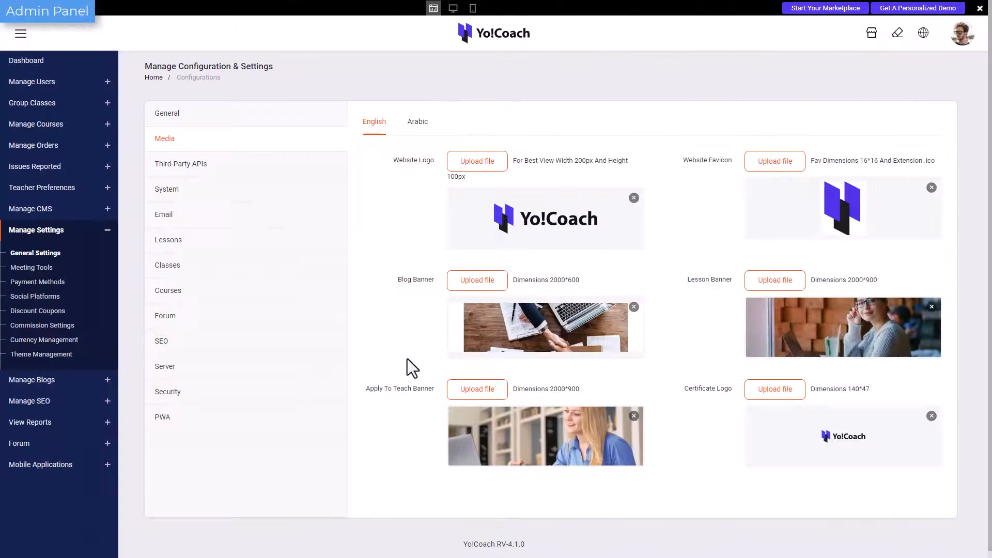
{"action": "left_click", "coordinate": [230, 175]}
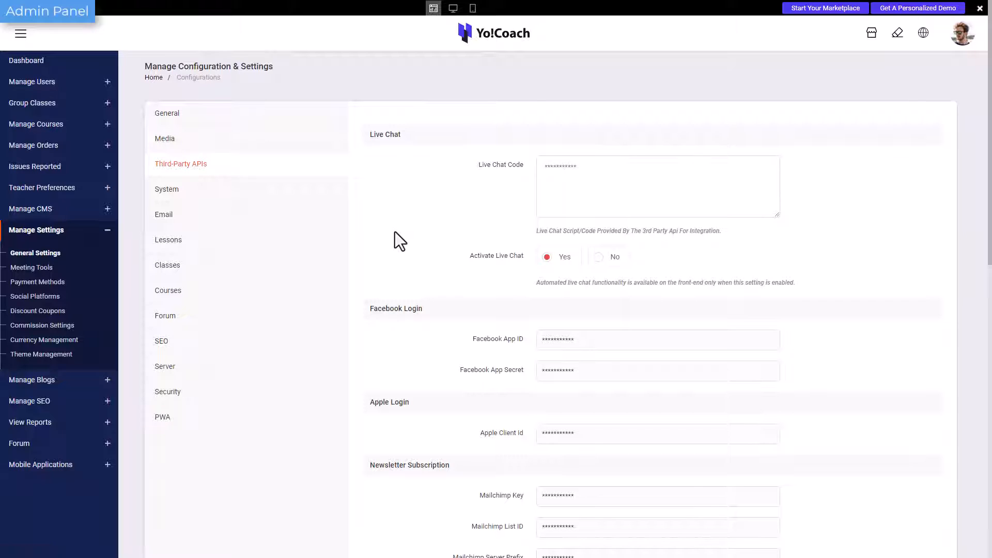
{"action": "scroll", "coordinate": [395, 232], "scroll_direction": "down", "scroll_amount": 7}
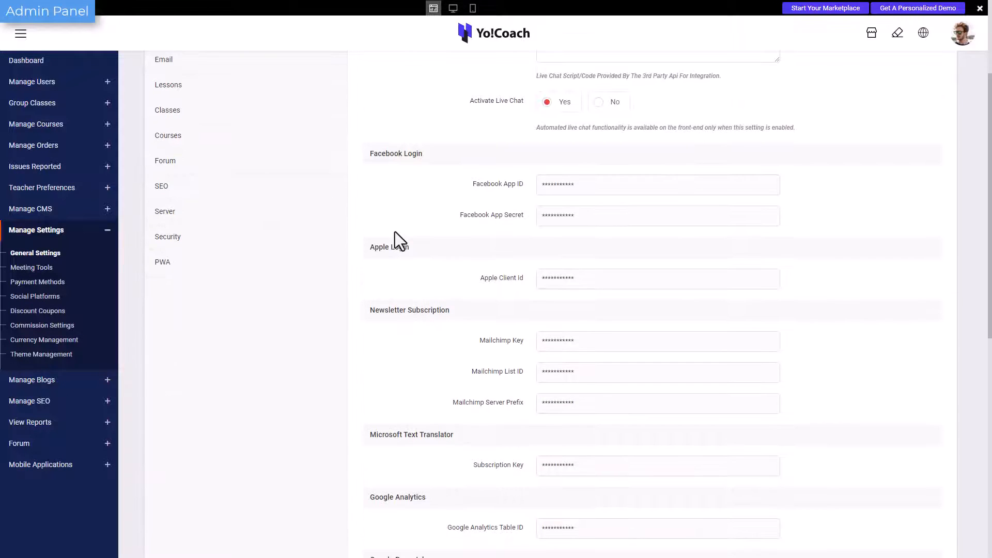
{"action": "scroll", "coordinate": [395, 232], "scroll_direction": "up", "scroll_amount": 6}
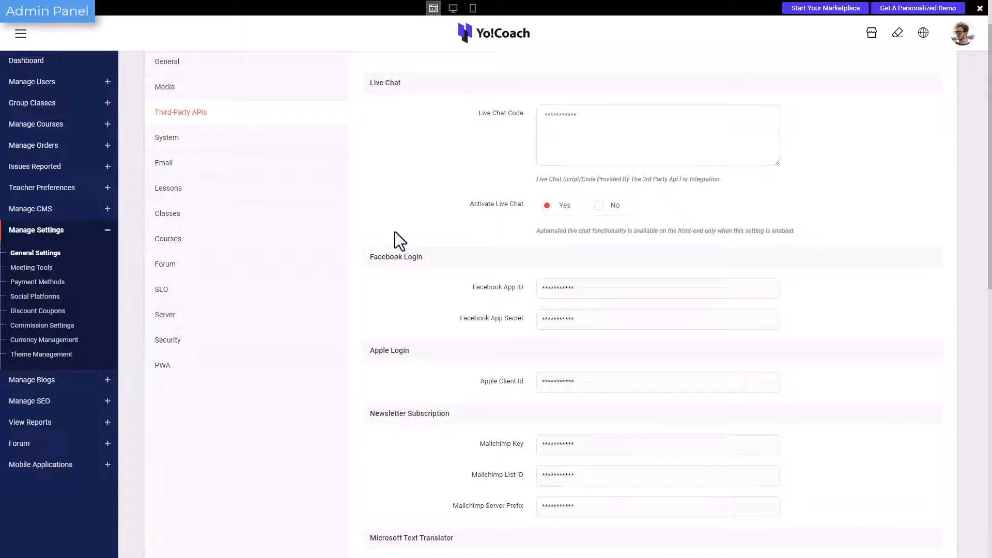
{"action": "scroll", "coordinate": [396, 237], "scroll_direction": "down", "scroll_amount": 1}
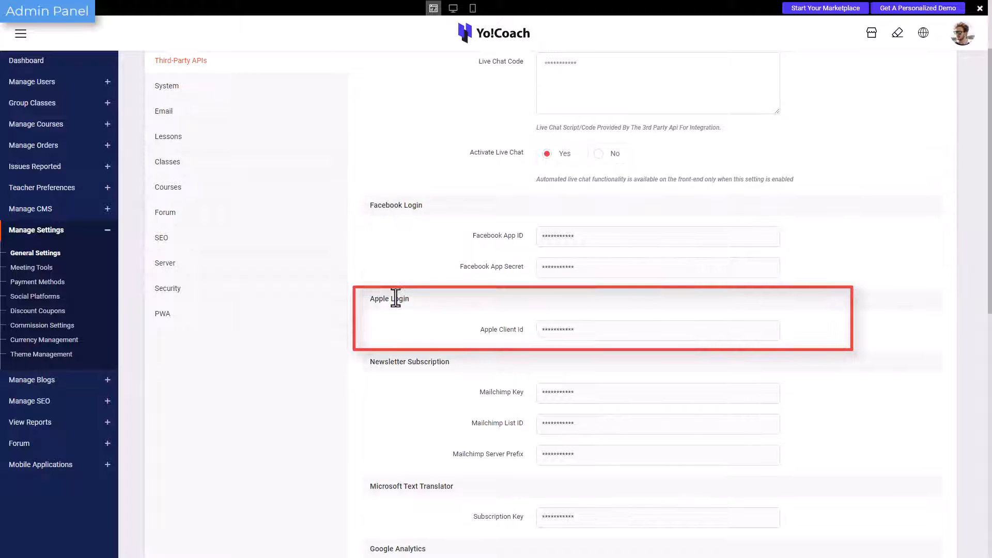
{"action": "scroll", "coordinate": [395, 298], "scroll_direction": "down", "scroll_amount": 9}
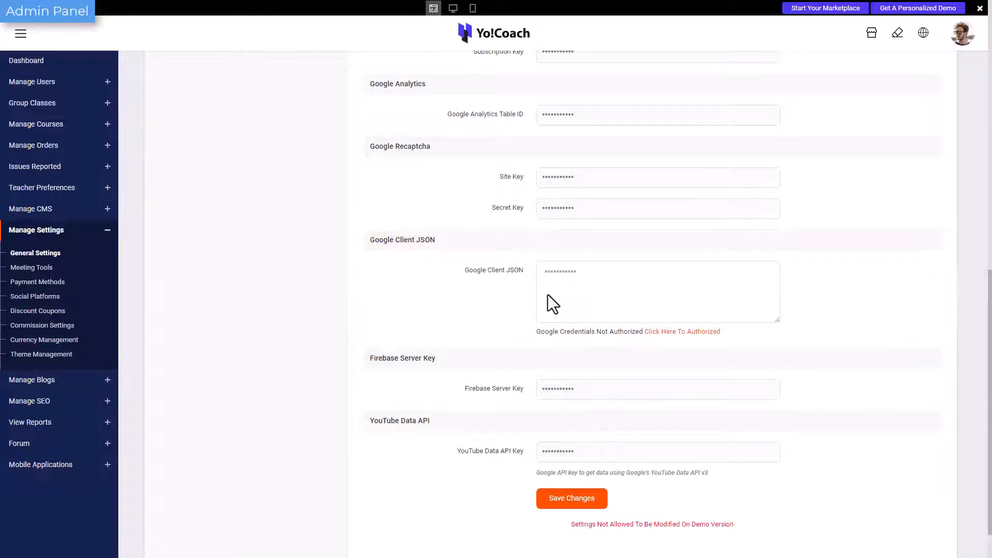
{"action": "scroll", "coordinate": [279, 274], "scroll_direction": "up", "scroll_amount": 5}
{"action": "scroll", "coordinate": [275, 267], "scroll_direction": "up", "scroll_amount": 6}
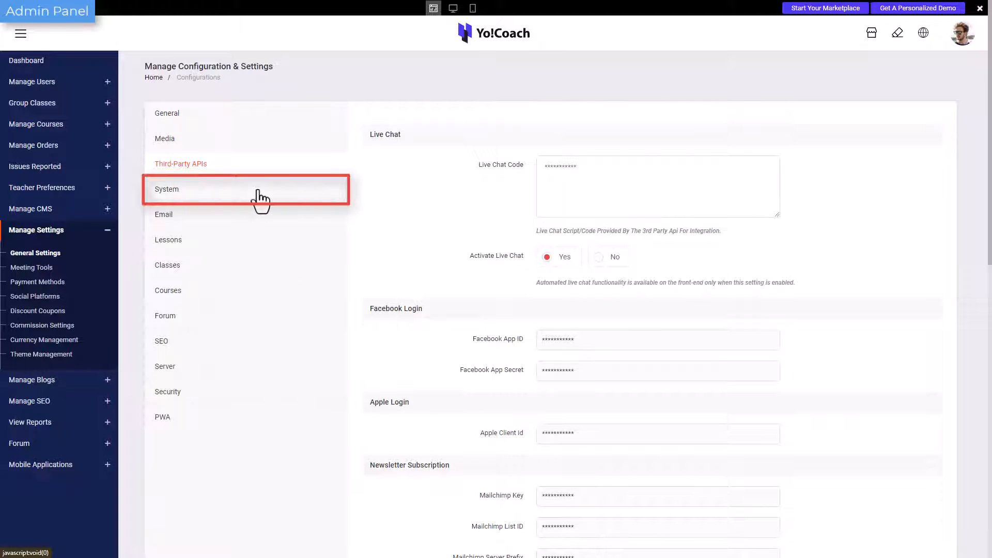
Open the System settings and set the language prices to Teacher Manageable Pricing after trying Admin Manageable Pricing.
{"action": "left_click", "coordinate": [259, 191]}
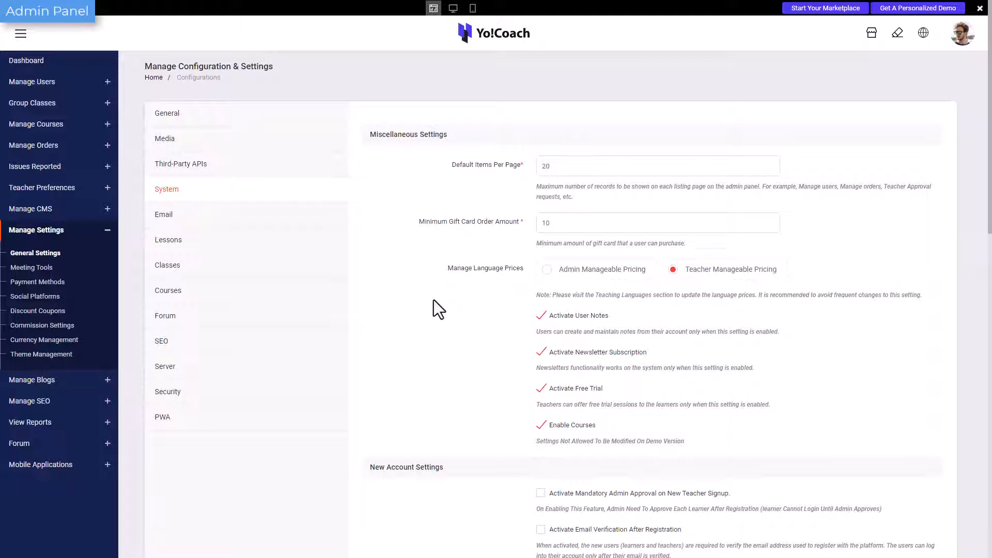
{"action": "scroll", "coordinate": [516, 318], "scroll_direction": "down", "scroll_amount": 9}
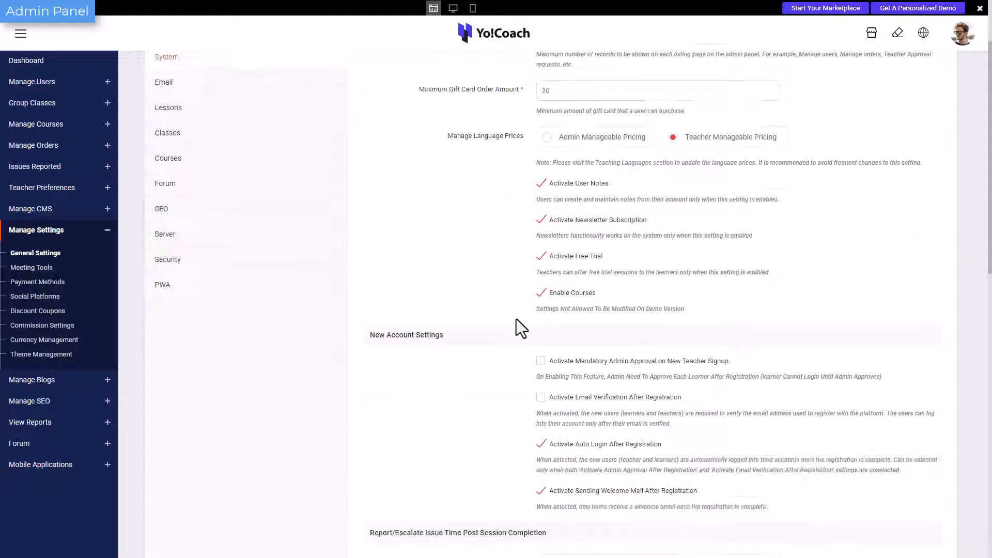
{"action": "scroll", "coordinate": [516, 318], "scroll_direction": "up", "scroll_amount": 9}
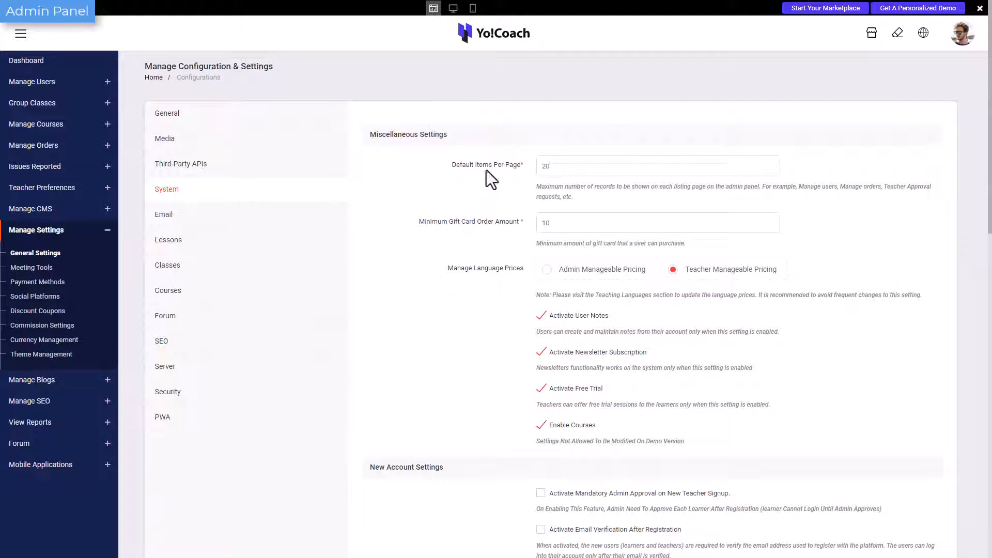
{"action": "left_click", "coordinate": [569, 274]}
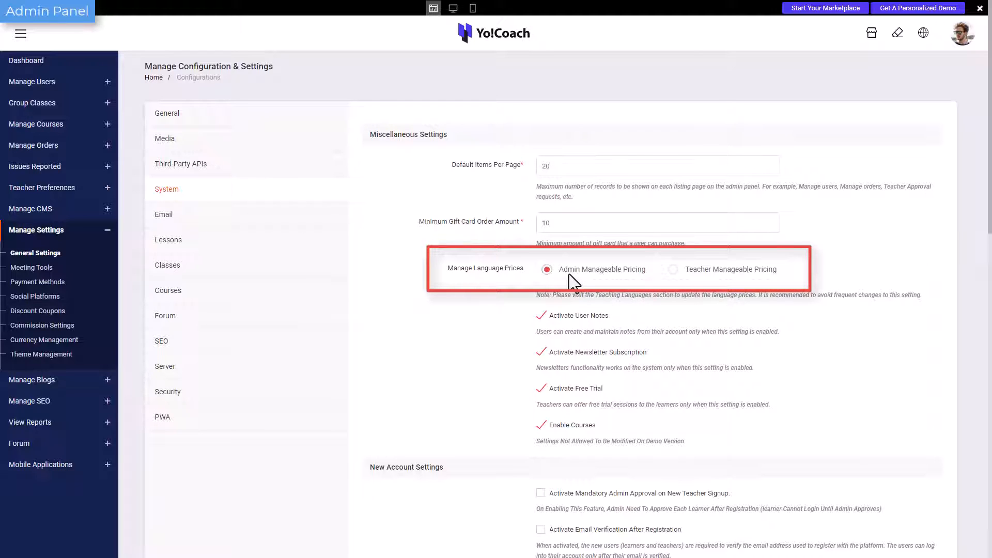
{"action": "left_click", "coordinate": [672, 273]}
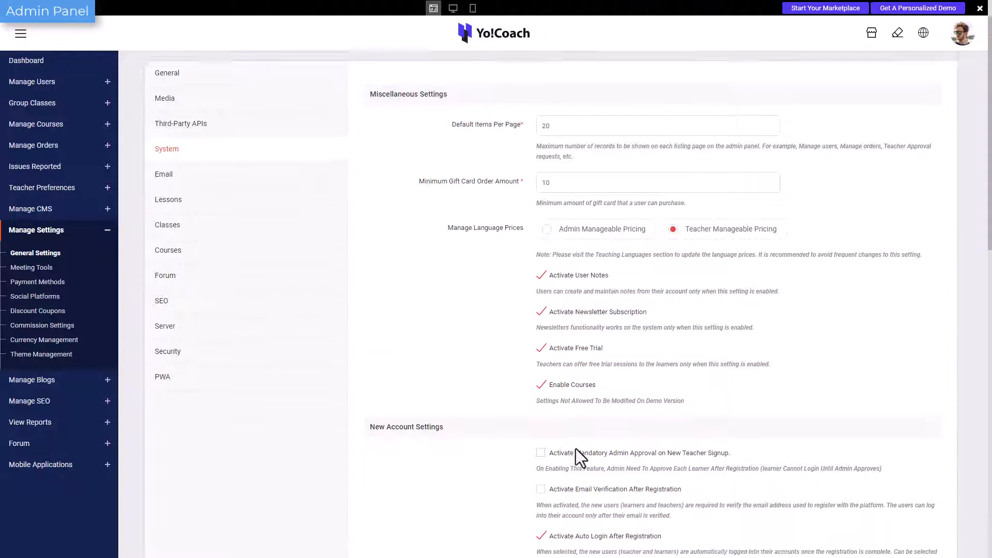
Toggle mandatory admin approval and auto login after registration in the new account settings, and save the System settings.
{"action": "scroll", "coordinate": [575, 448], "scroll_direction": "down", "scroll_amount": 3}
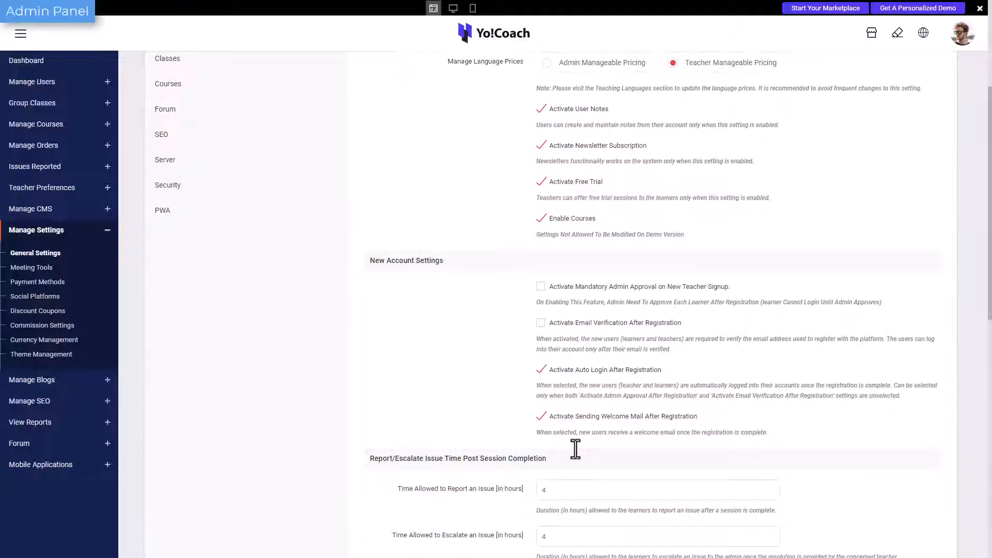
{"action": "scroll", "coordinate": [575, 448], "scroll_direction": "down", "scroll_amount": 1}
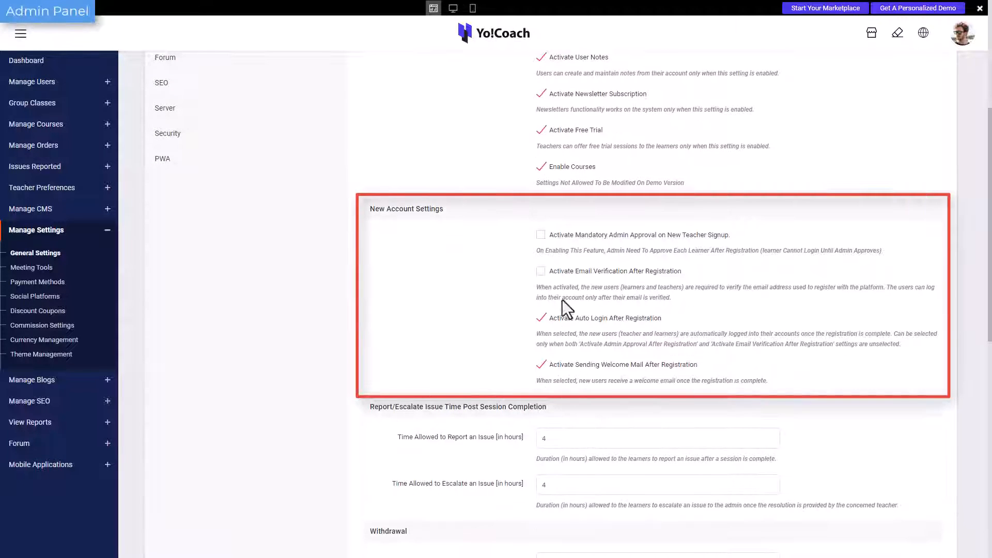
{"action": "left_click", "coordinate": [546, 237]}
{"action": "left_click", "coordinate": [546, 237]}
{"action": "left_click", "coordinate": [541, 319]}
{"action": "scroll", "coordinate": [569, 382], "scroll_direction": "down", "scroll_amount": 10}
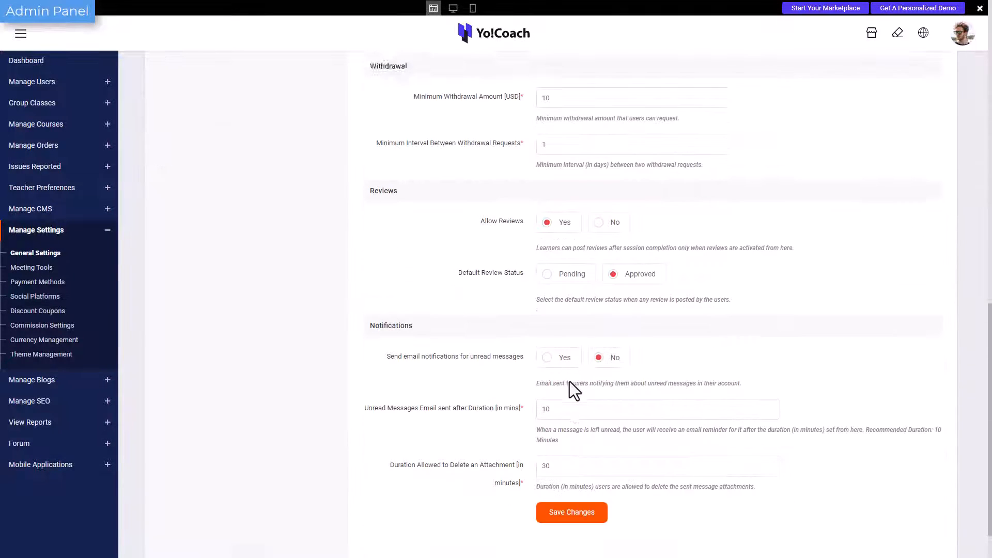
{"action": "left_click", "coordinate": [593, 464]}
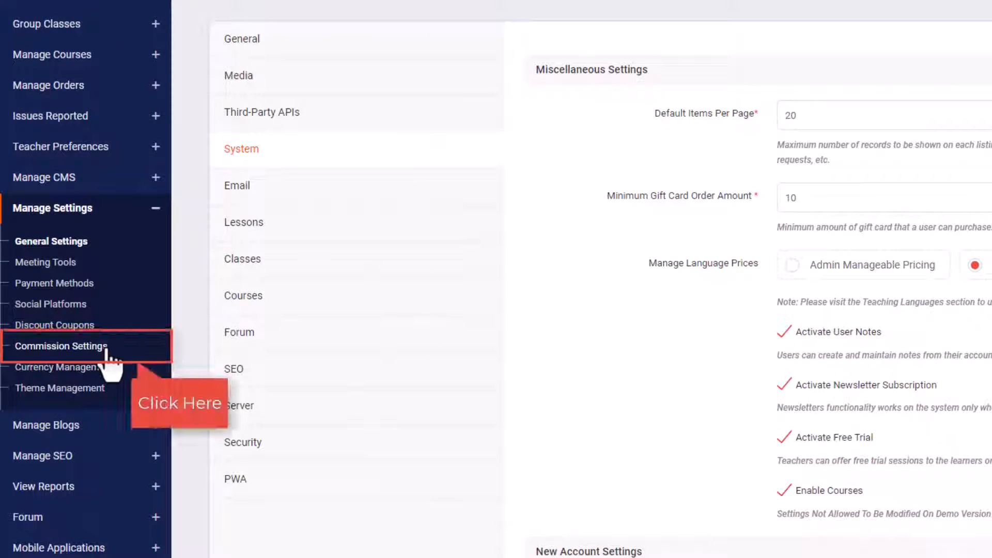
Open the commission settings and set the Global Commission's lesson commission fee to 15%.
{"action": "left_click", "coordinate": [109, 354]}
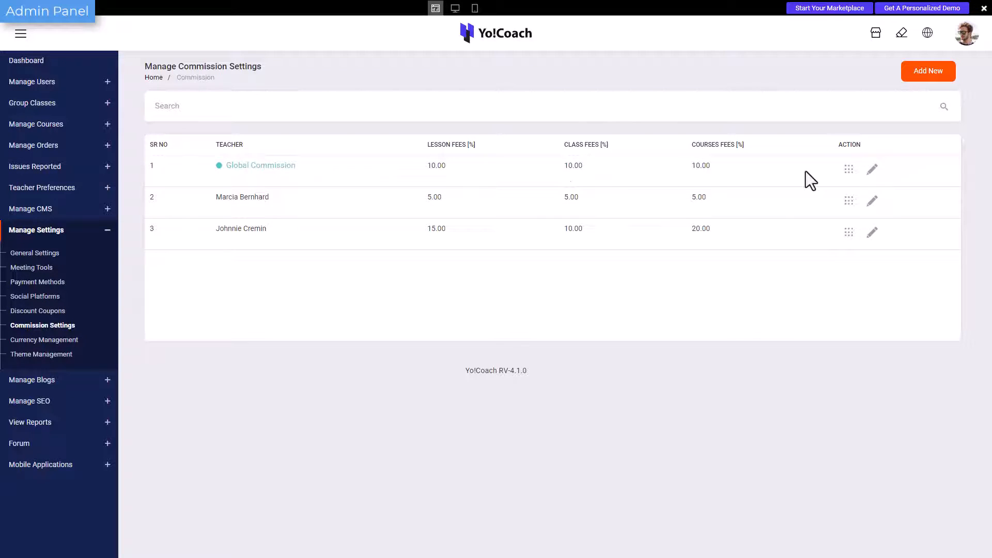
{"action": "left_click", "coordinate": [873, 170]}
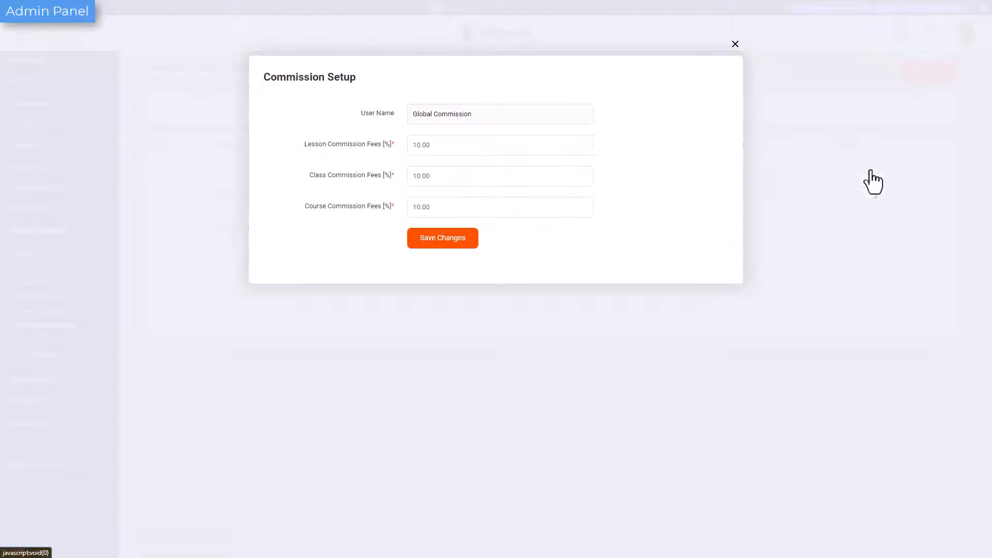
{"action": "left_click", "coordinate": [458, 145]}
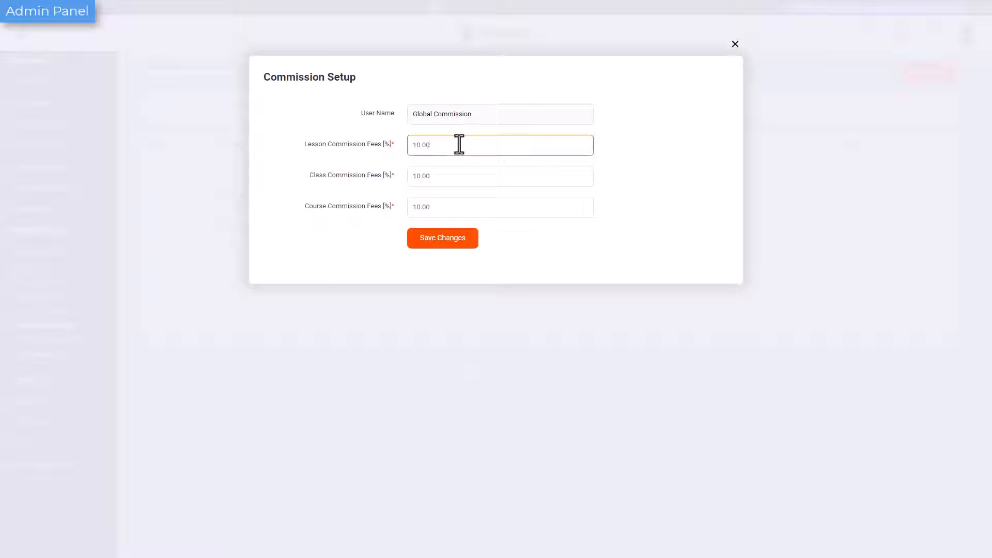
{"action": "left_click_drag", "start_coordinate": [417, 144], "coordinate": [421, 144]}
{"action": "type", "text": "5"}
Set the Global Commission's course commission fee to 20% and save the commission setup.
{"action": "left_click", "coordinate": [417, 207]}
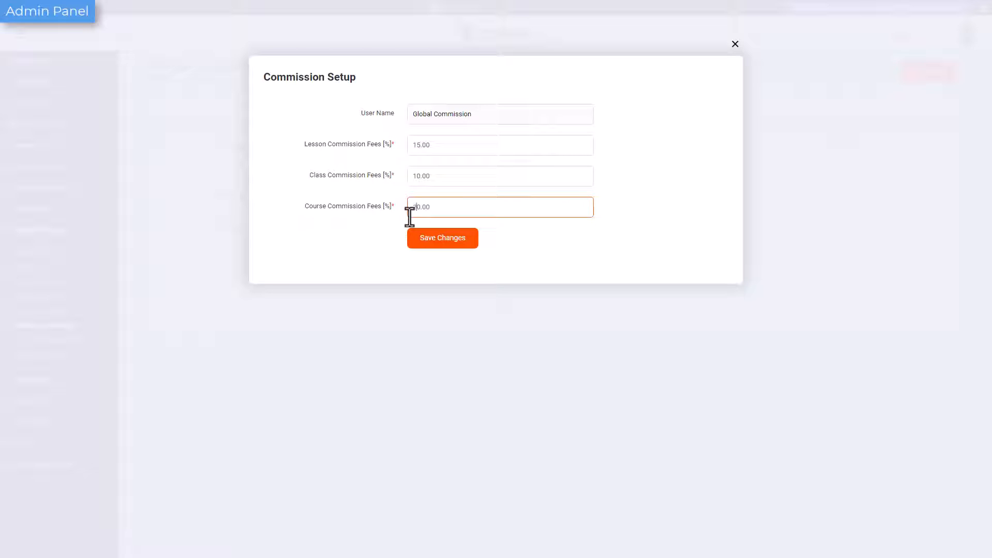
{"action": "key", "text": "BackSpace"}
{"action": "type", "text": "2"}
{"action": "left_click", "coordinate": [513, 240]}
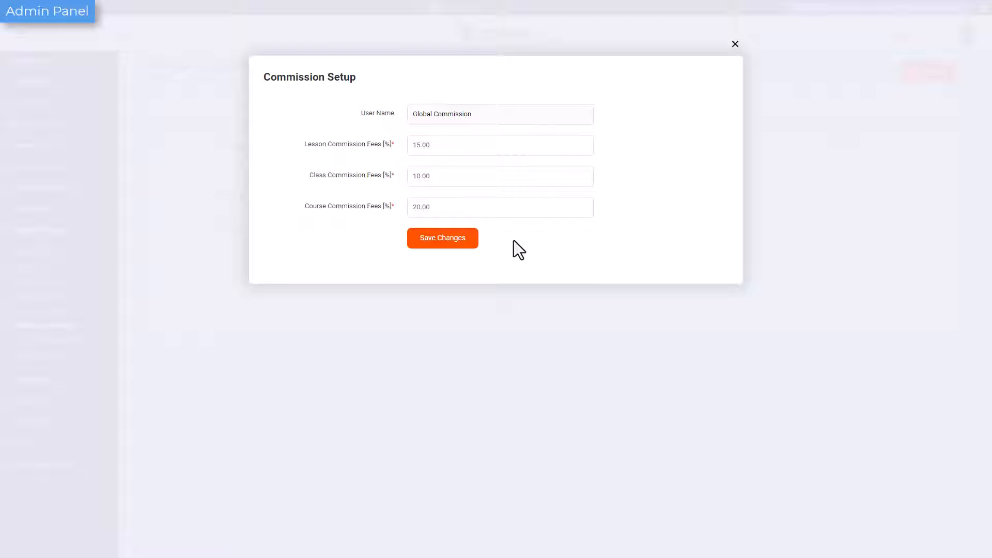
{"action": "left_click", "coordinate": [459, 238]}
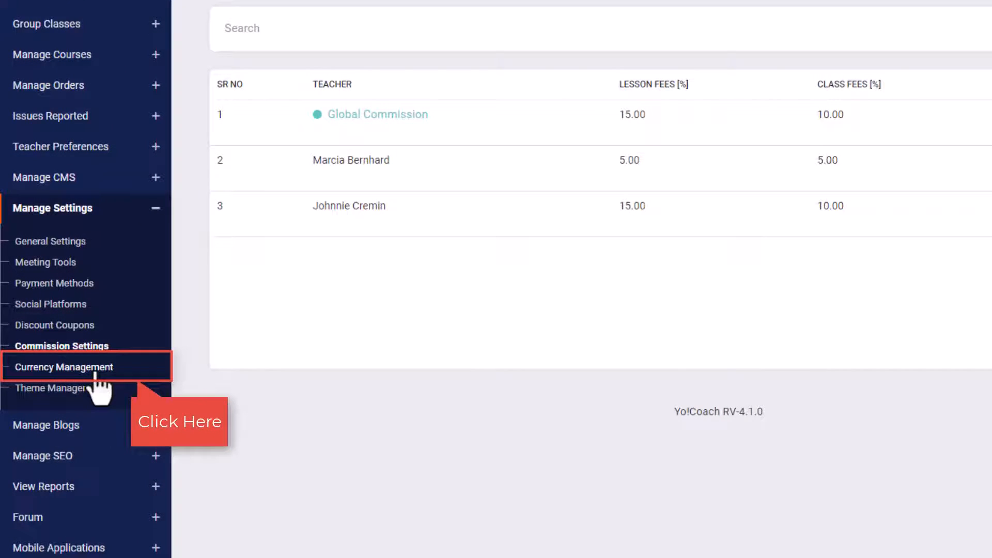
Open the currency management page and examine the default currency's entry and its available actions.
{"action": "left_click", "coordinate": [95, 370]}
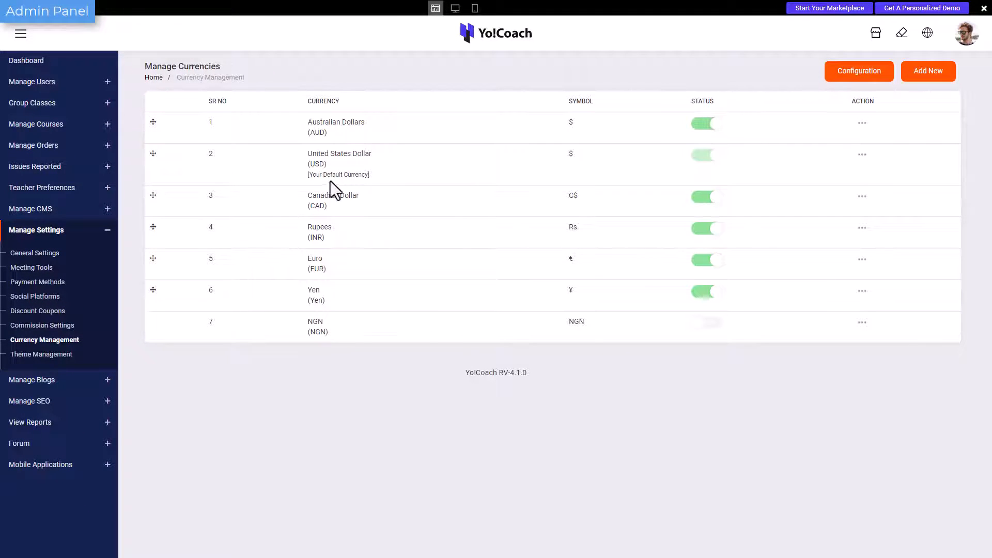
{"action": "left_click_drag", "start_coordinate": [374, 175], "coordinate": [299, 180]}
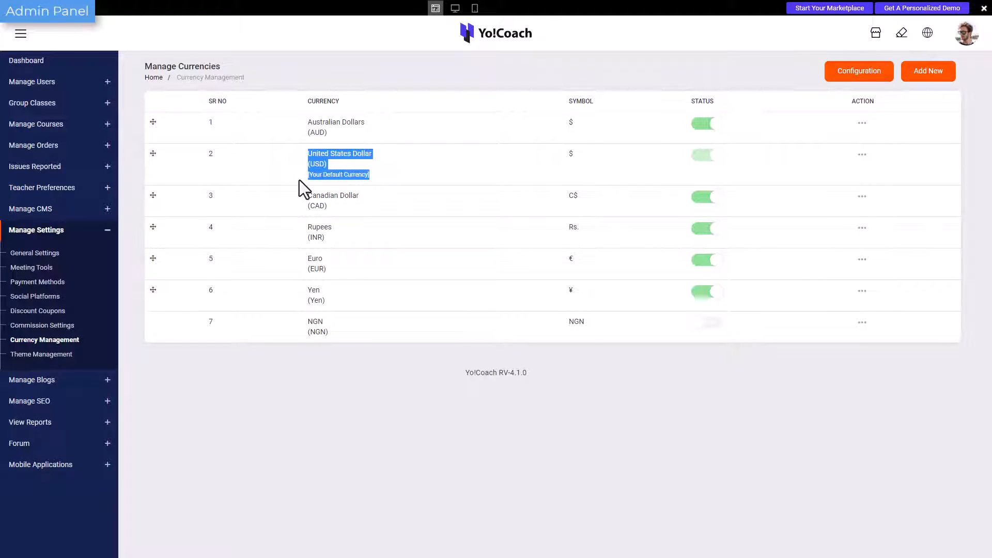
{"action": "left_click", "coordinate": [299, 179]}
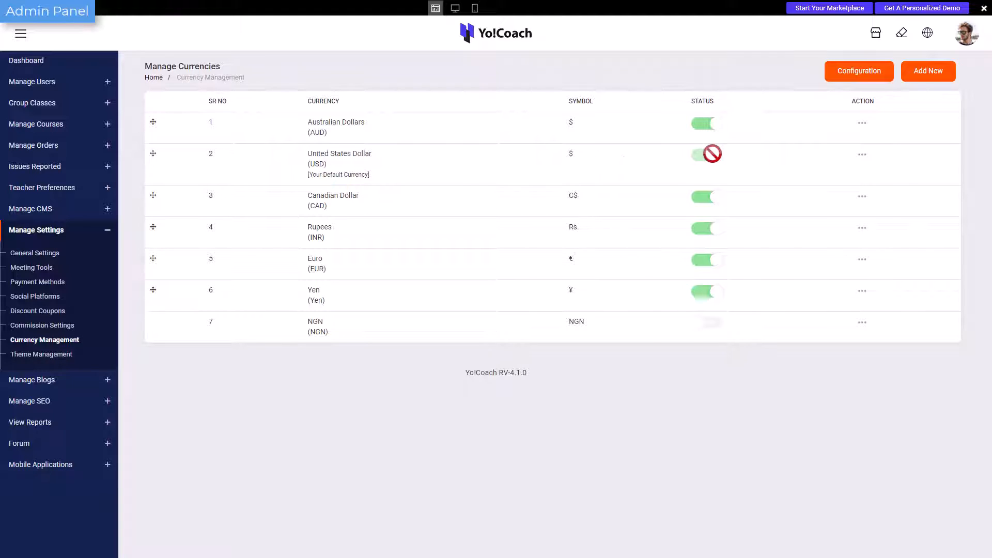
{"action": "left_click", "coordinate": [860, 155]}
{"action": "left_click", "coordinate": [860, 154]}
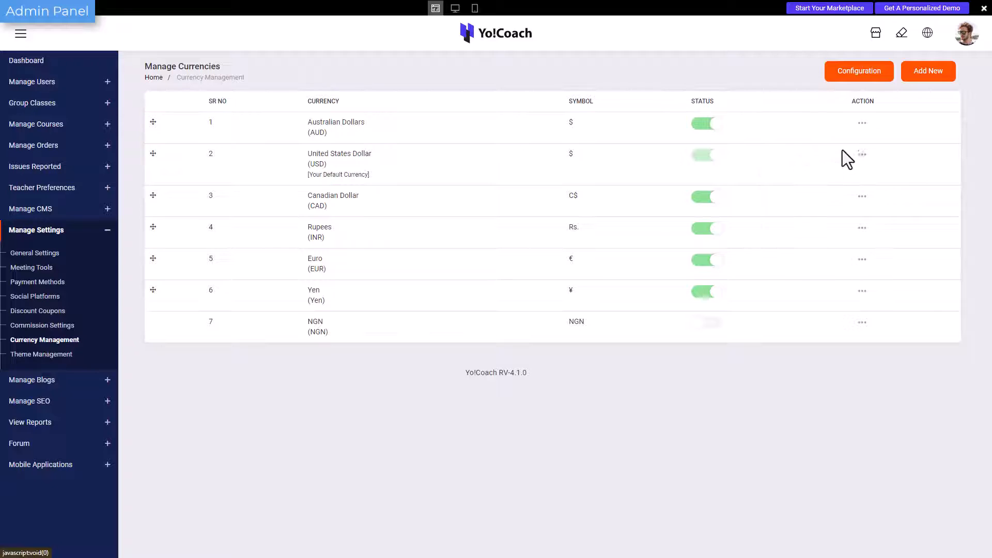
Start a new currency with code ARS, positive format $6.66 and negative format -$6.66.
{"action": "left_click", "coordinate": [928, 77]}
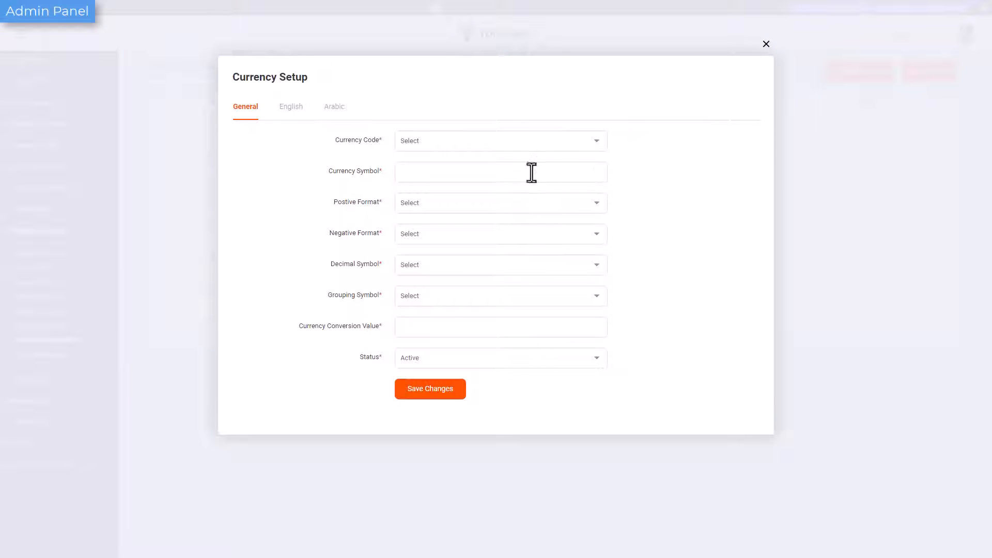
{"action": "left_click", "coordinate": [511, 142]}
{"action": "left_click", "coordinate": [504, 215]}
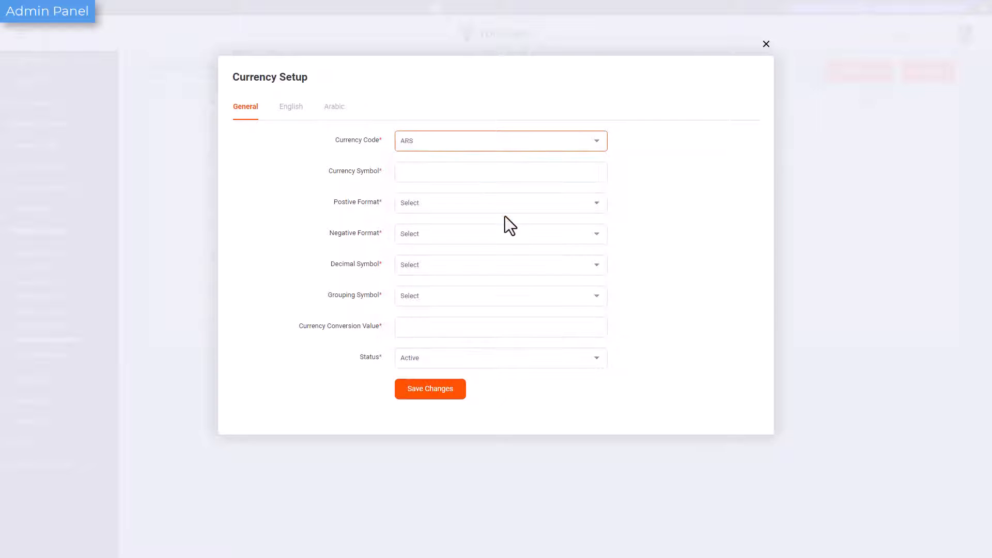
{"action": "left_click", "coordinate": [498, 171]}
{"action": "left_click", "coordinate": [517, 203]}
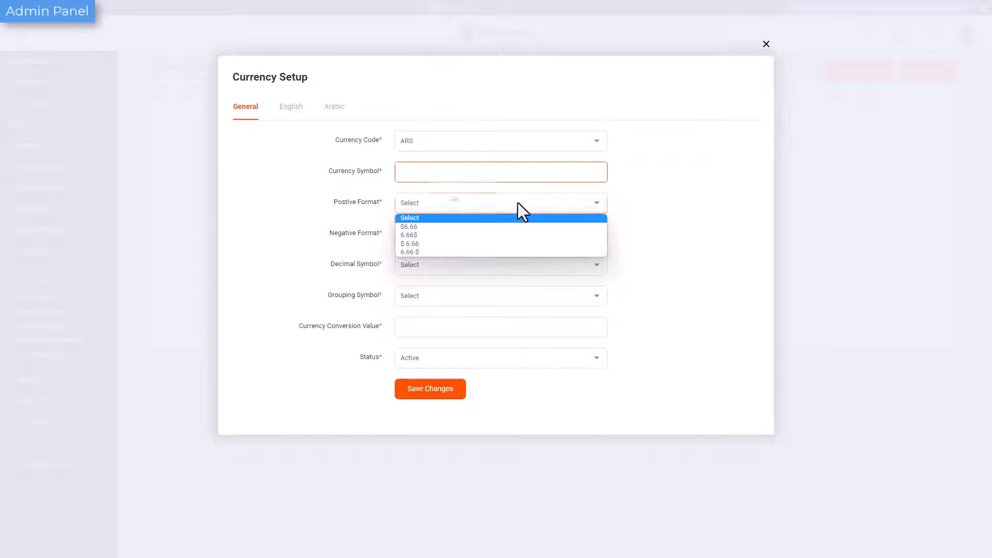
{"action": "left_click", "coordinate": [520, 225]}
{"action": "left_click", "coordinate": [520, 235]}
{"action": "left_click", "coordinate": [520, 257]}
Set the new currency's decimal symbol to a period, grouping symbol to a comma and conversion value to 72, keeping its status Active.
{"action": "left_click", "coordinate": [519, 270]}
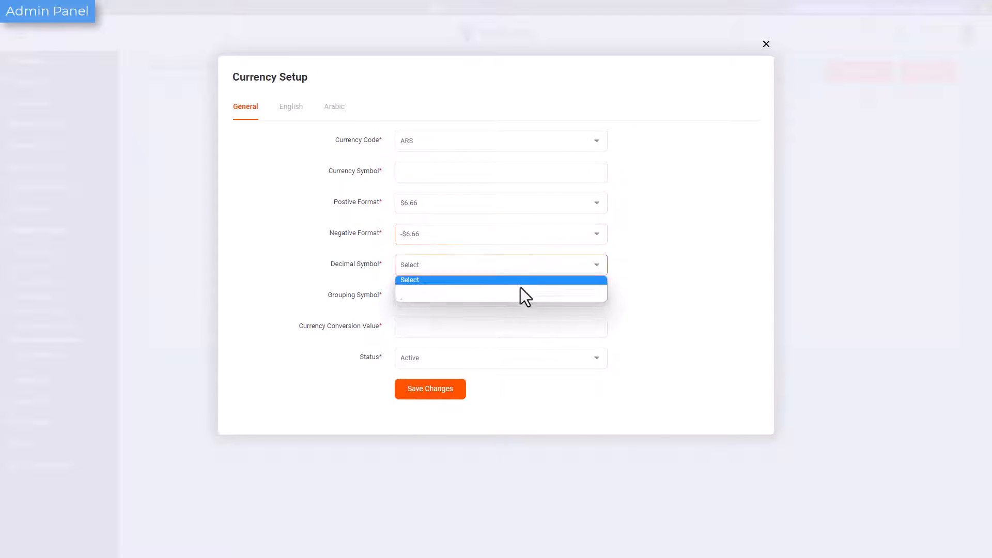
{"action": "left_click", "coordinate": [520, 287]}
{"action": "left_click", "coordinate": [518, 297]}
{"action": "left_click", "coordinate": [519, 320]}
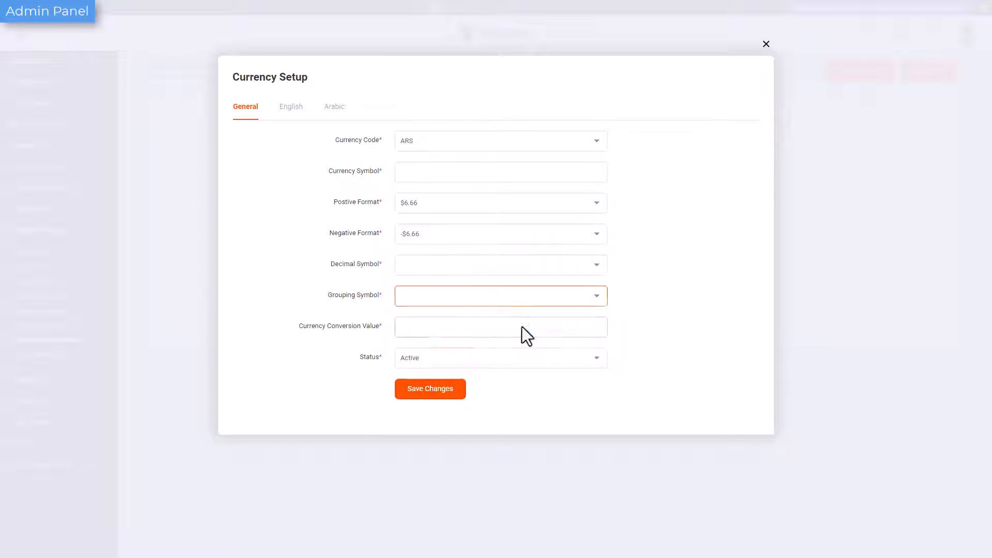
{"action": "left_click", "coordinate": [521, 326]}
{"action": "left_click", "coordinate": [499, 365]}
Set the ARS currency's symbol to D and save its general setup.
{"action": "left_click", "coordinate": [438, 395]}
{"action": "left_click", "coordinate": [443, 172]}
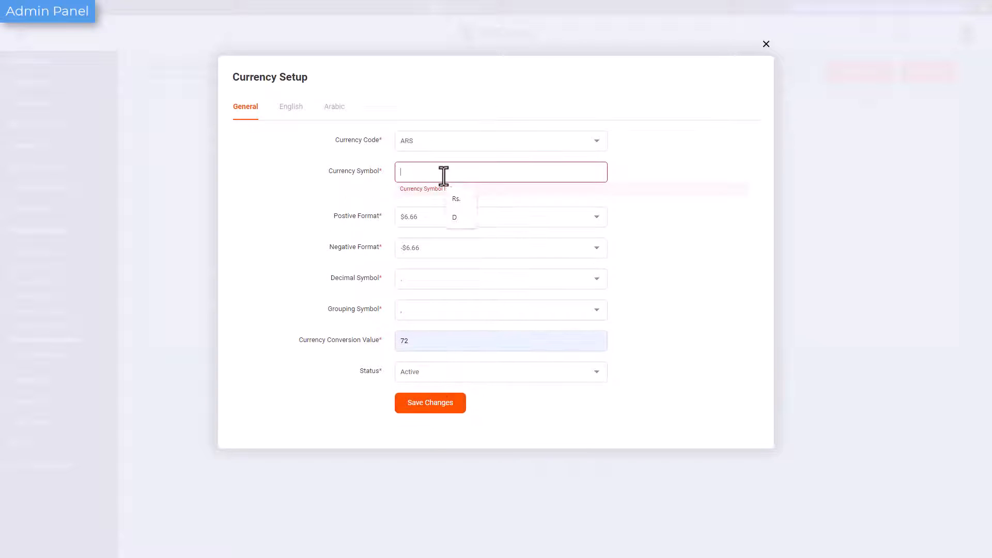
{"action": "type", "text": "$"}
{"action": "left_click", "coordinate": [433, 388]}
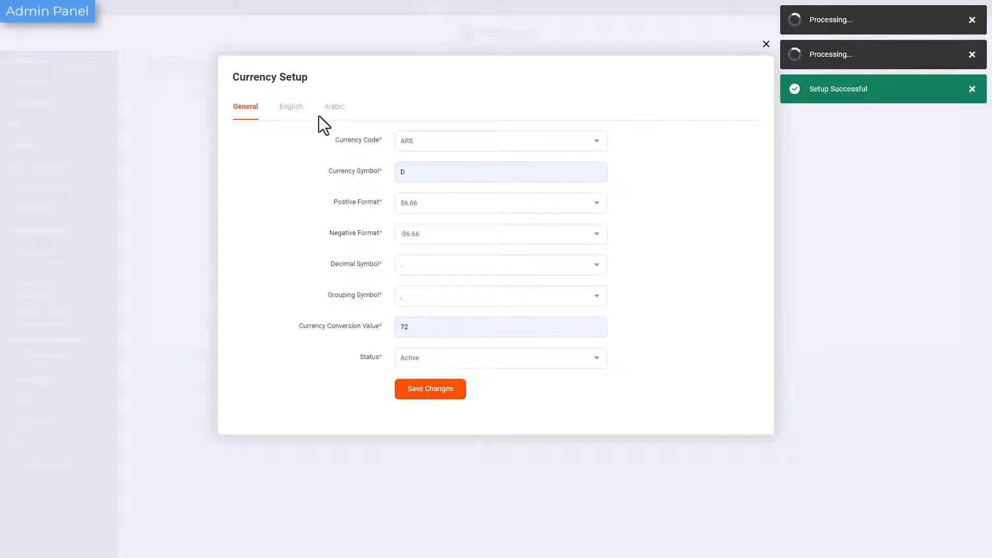
Set the new currency's English name to EU, save it and close the currency setup.
{"action": "left_click", "coordinate": [427, 141]}
{"action": "type", "text": "EU"}
{"action": "left_click", "coordinate": [450, 203]}
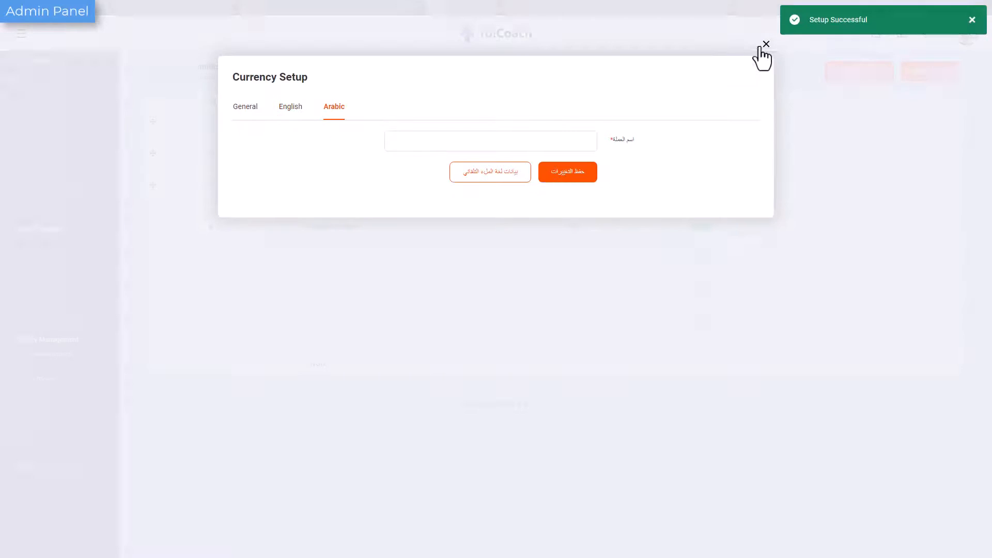
{"action": "left_click", "coordinate": [765, 44]}
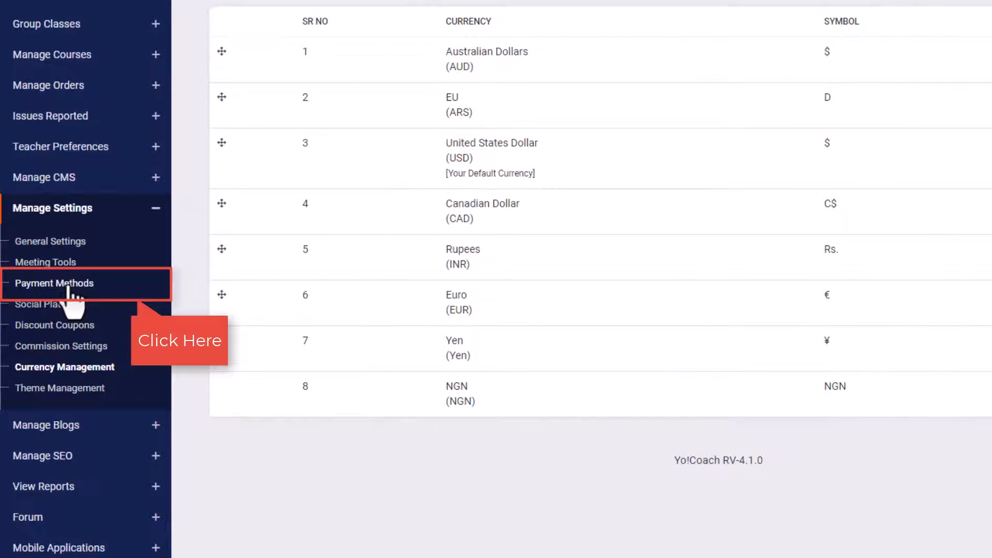
Open the payment methods and review Stripe's secret key and publishable key settings.
{"action": "left_click", "coordinate": [67, 286]}
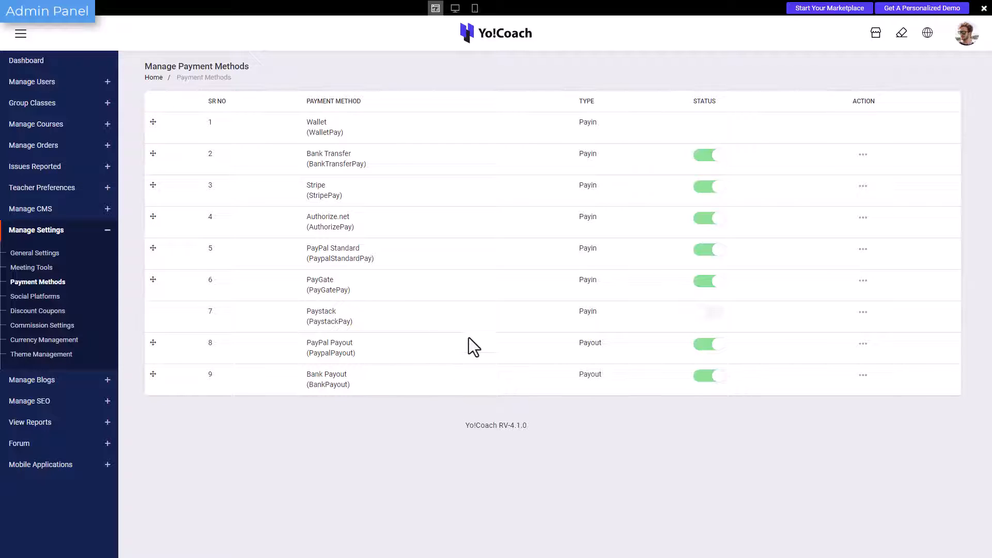
{"action": "left_click", "coordinate": [863, 186]}
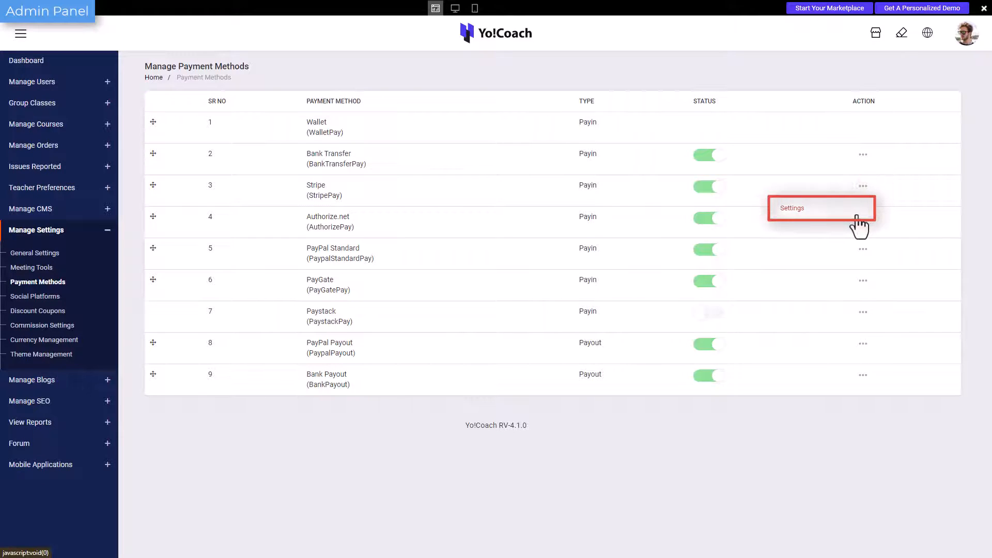
{"action": "left_click", "coordinate": [856, 216]}
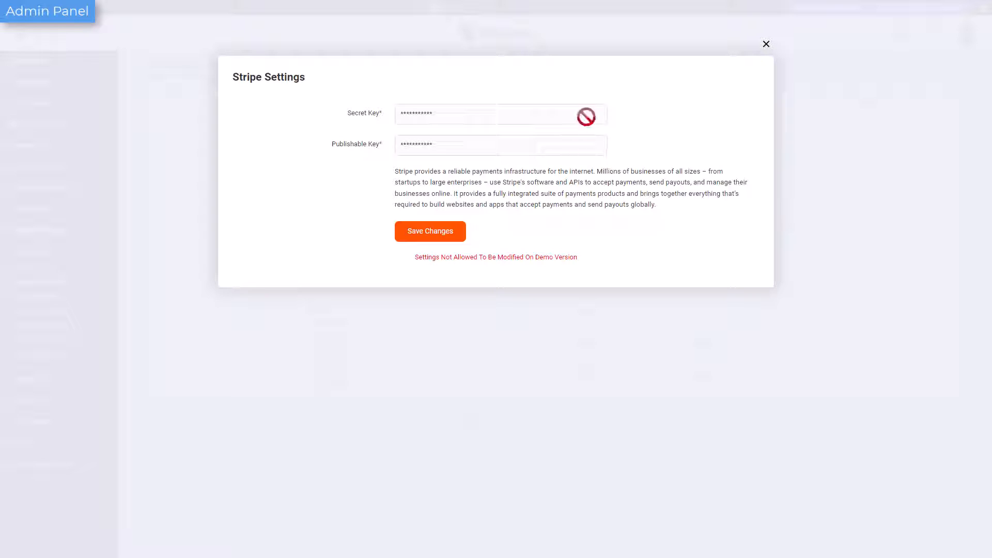
{"action": "left_click", "coordinate": [448, 238]}
{"action": "left_click", "coordinate": [766, 45]}
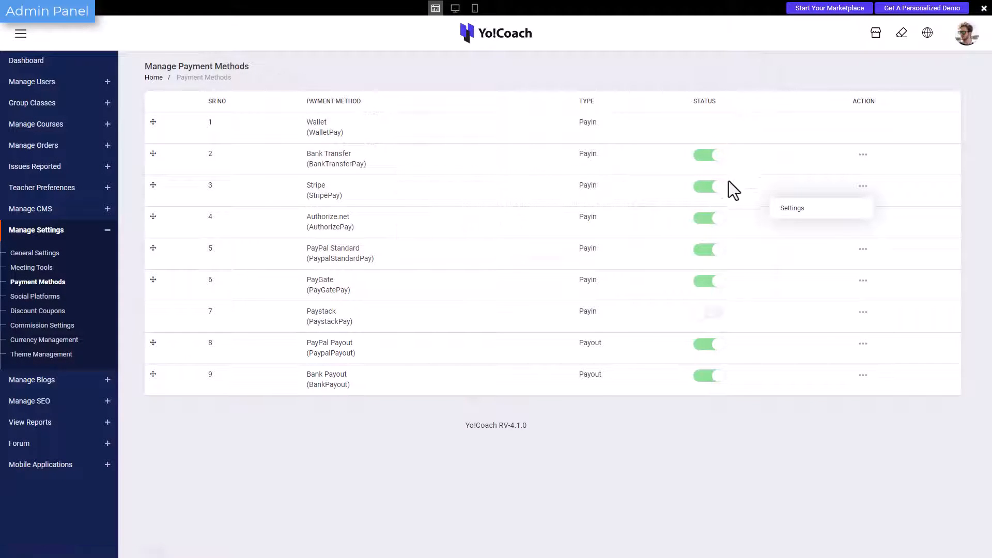
{"action": "left_click", "coordinate": [721, 198]}
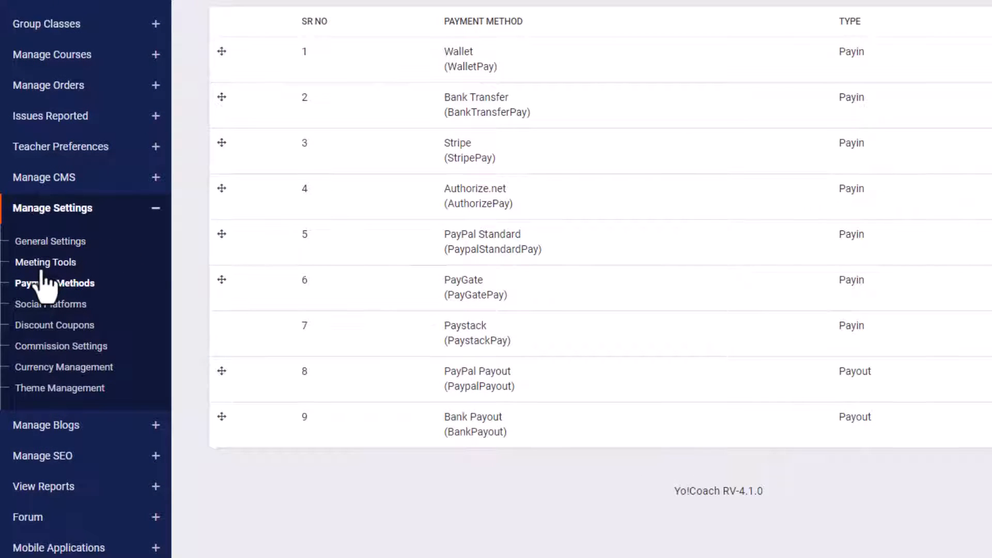
Review LessonSpace's setup in the meeting tools and try to activate AtomChat.
{"action": "left_click", "coordinate": [41, 266]}
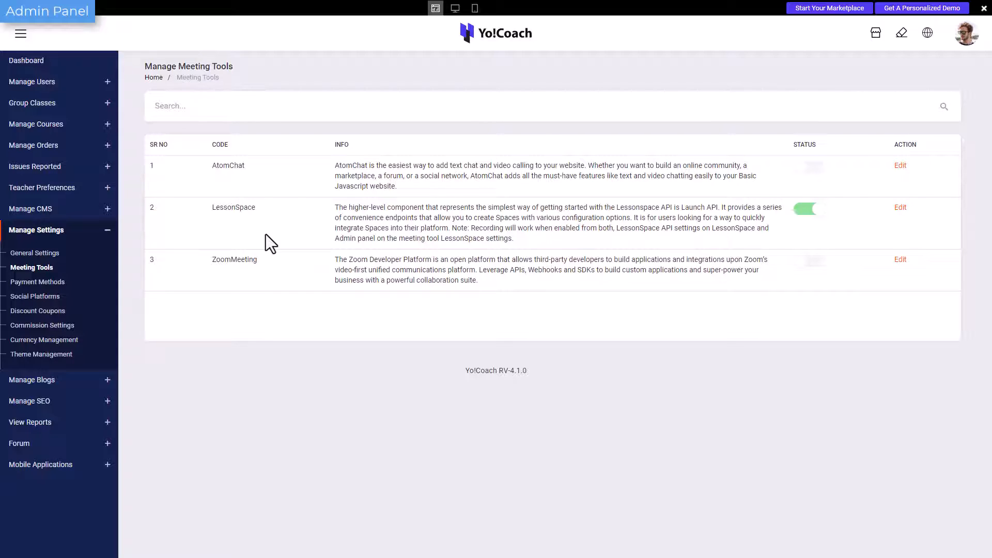
{"action": "left_click", "coordinate": [900, 208]}
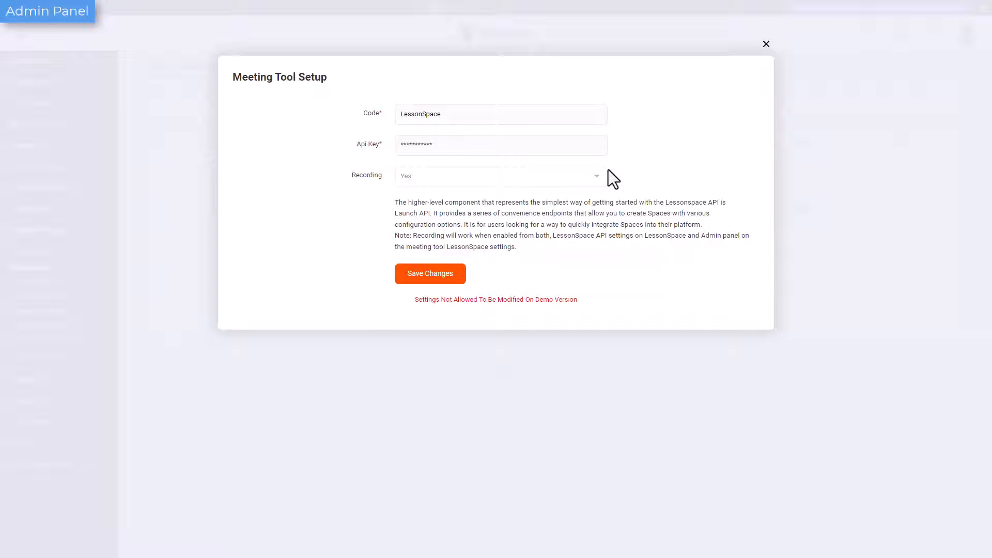
{"action": "left_click", "coordinate": [766, 45]}
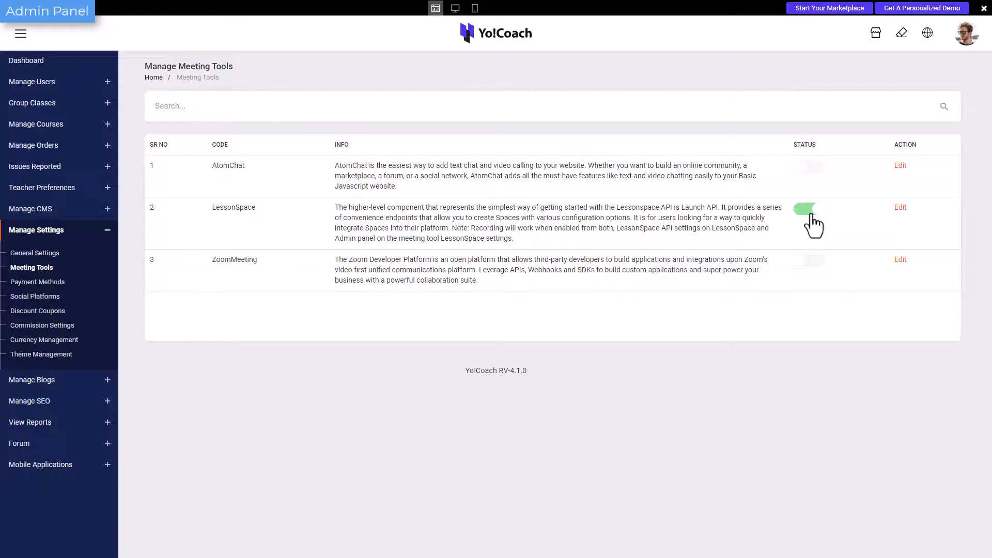
{"action": "left_click", "coordinate": [814, 170]}
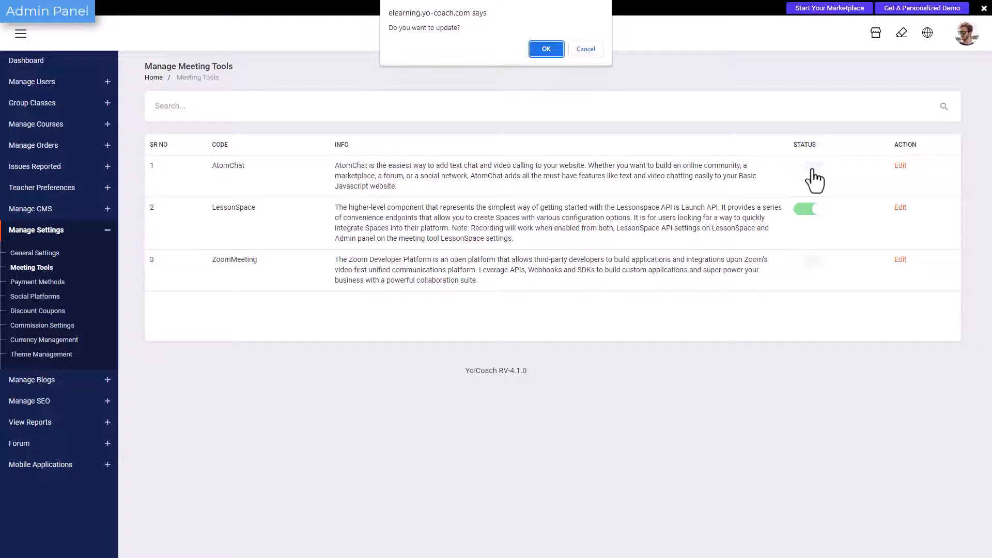
{"action": "left_click", "coordinate": [588, 50]}
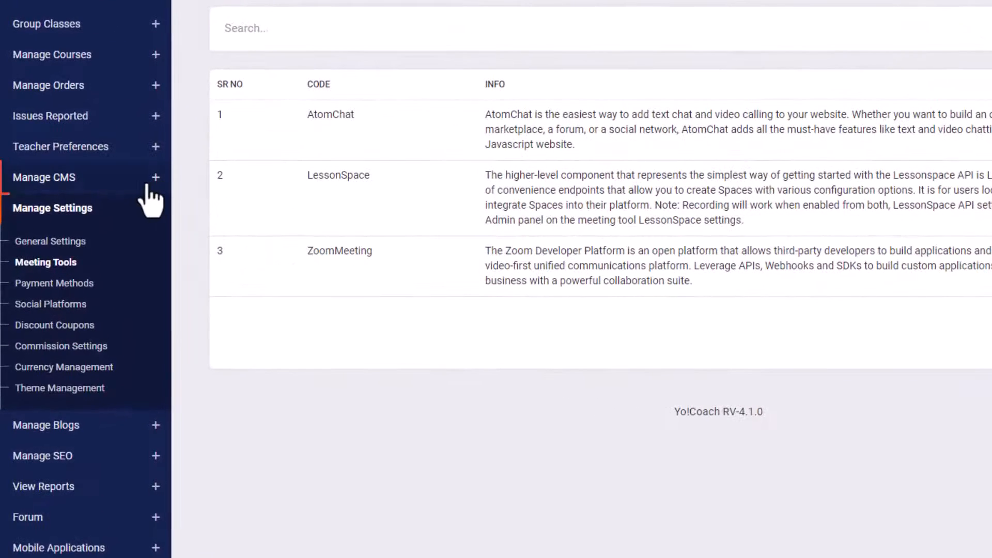
Open the CMS language labels and view the English and Arabic captions of LBL_RESUBMIT.
{"action": "left_click", "coordinate": [101, 212]}
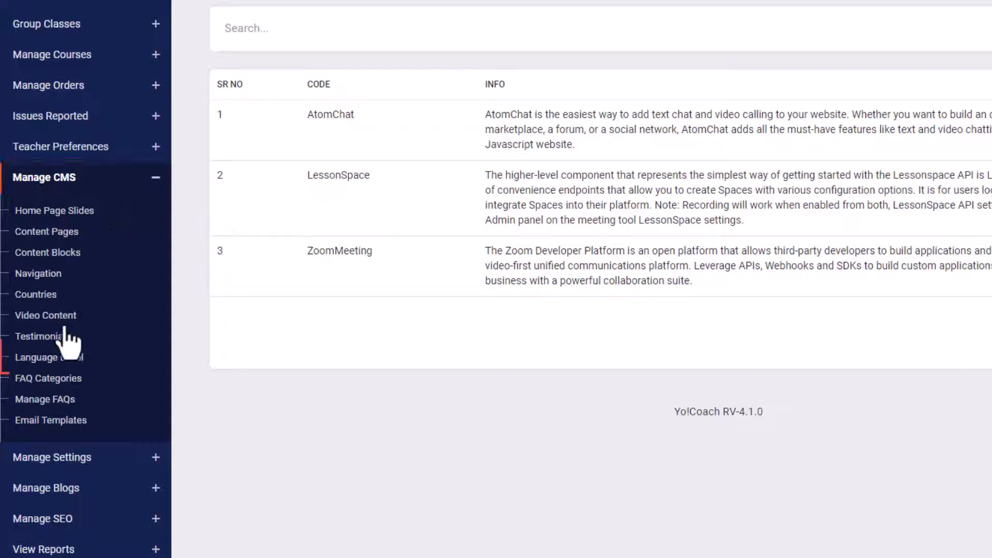
{"action": "left_click", "coordinate": [50, 362]}
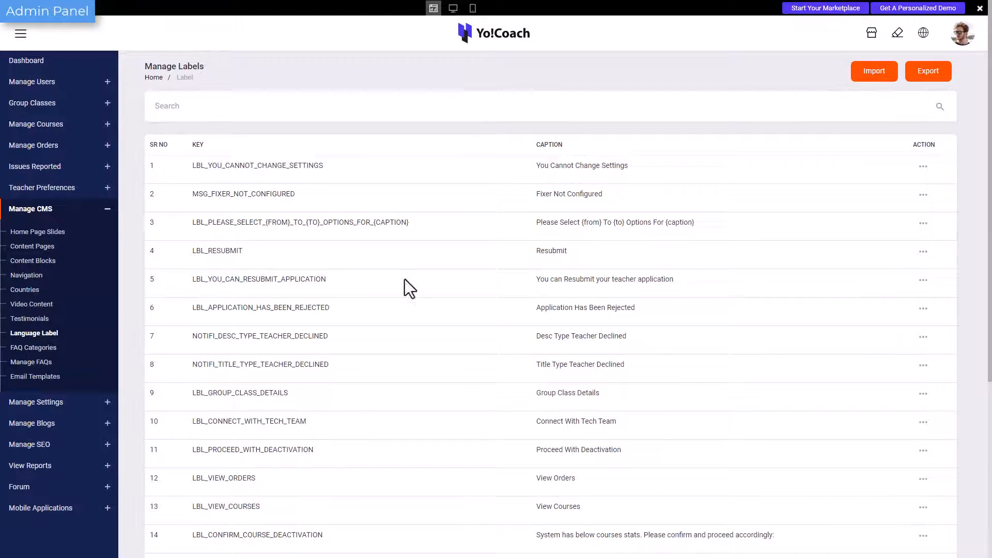
{"action": "scroll", "coordinate": [404, 279], "scroll_direction": "down", "scroll_amount": 4}
{"action": "scroll", "coordinate": [404, 279], "scroll_direction": "up", "scroll_amount": 4}
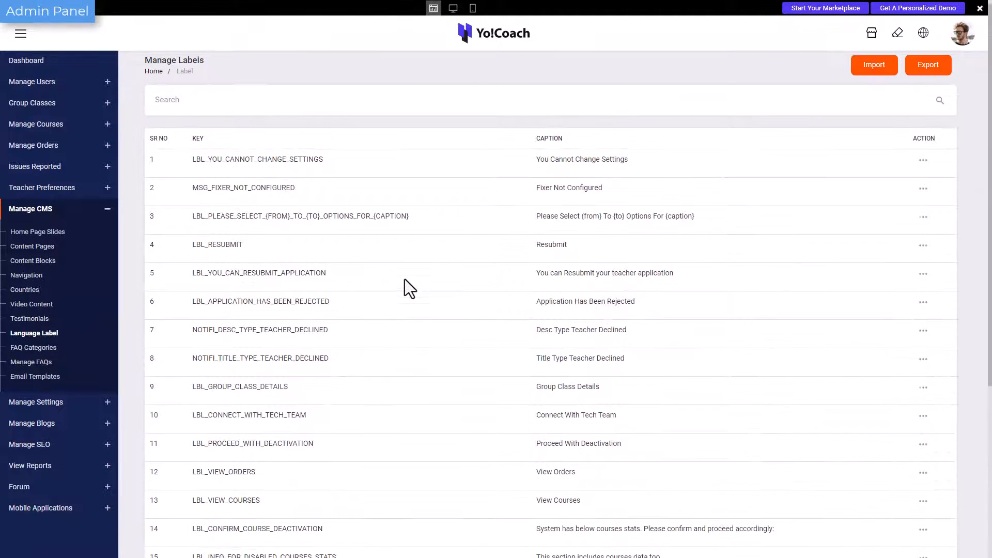
{"action": "left_click", "coordinate": [922, 252]}
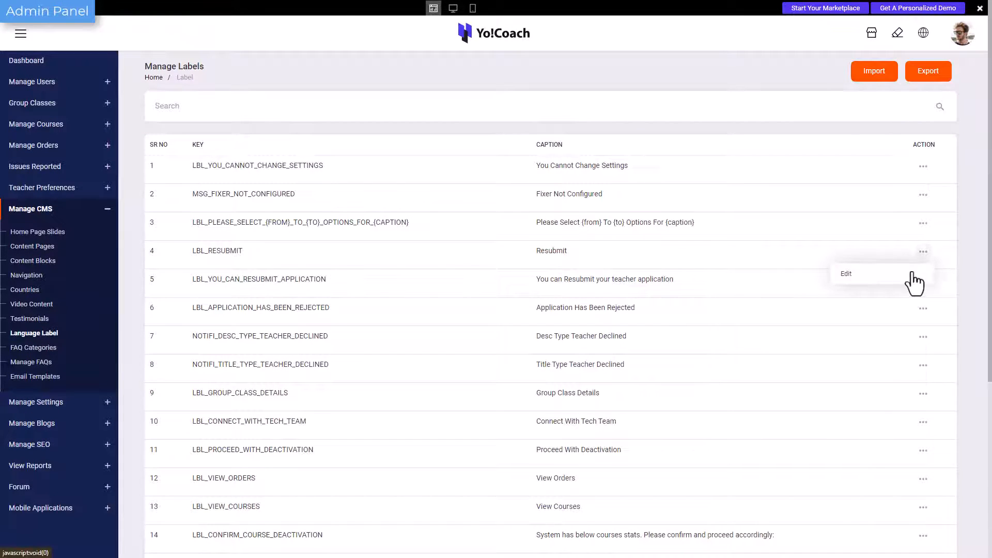
{"action": "left_click", "coordinate": [914, 278]}
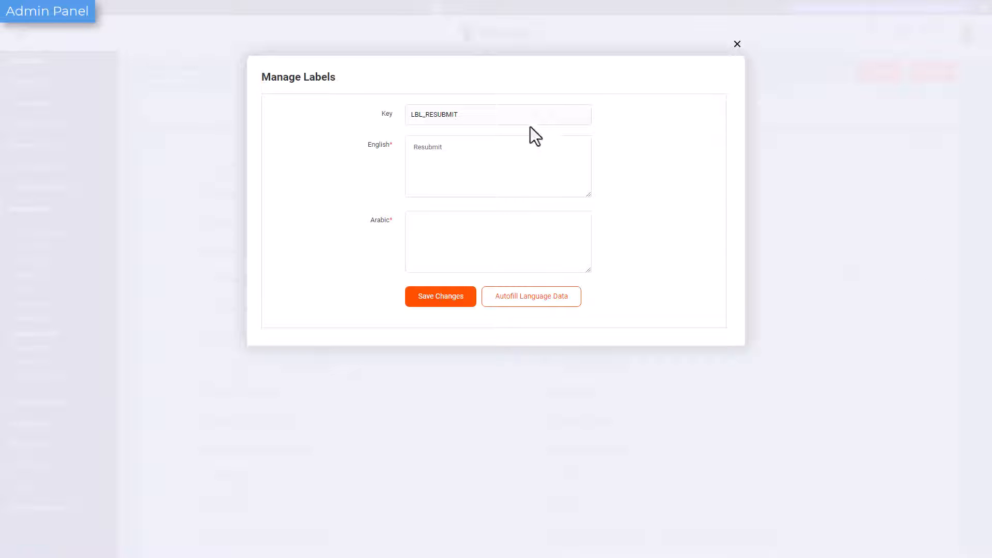
{"action": "left_click", "coordinate": [737, 44]}
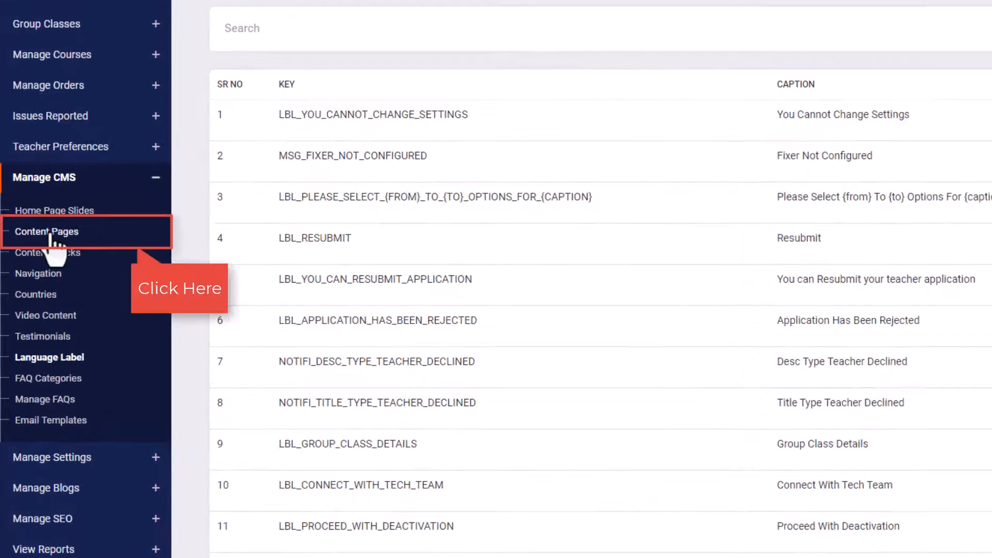
Add a content page with the identifier Help and layout type Content Page Layout1, and save its general setup.
{"action": "left_click", "coordinate": [49, 232]}
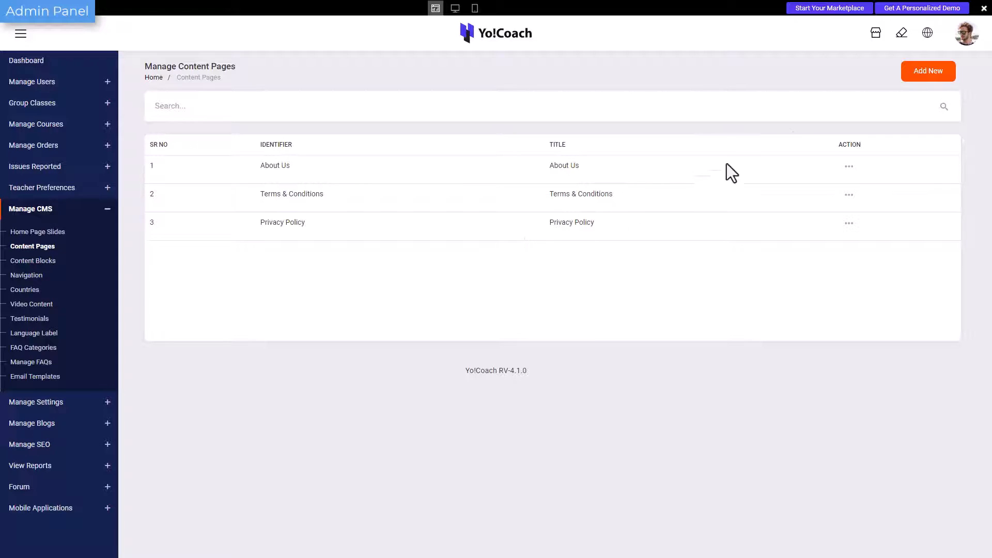
{"action": "left_click", "coordinate": [910, 81]}
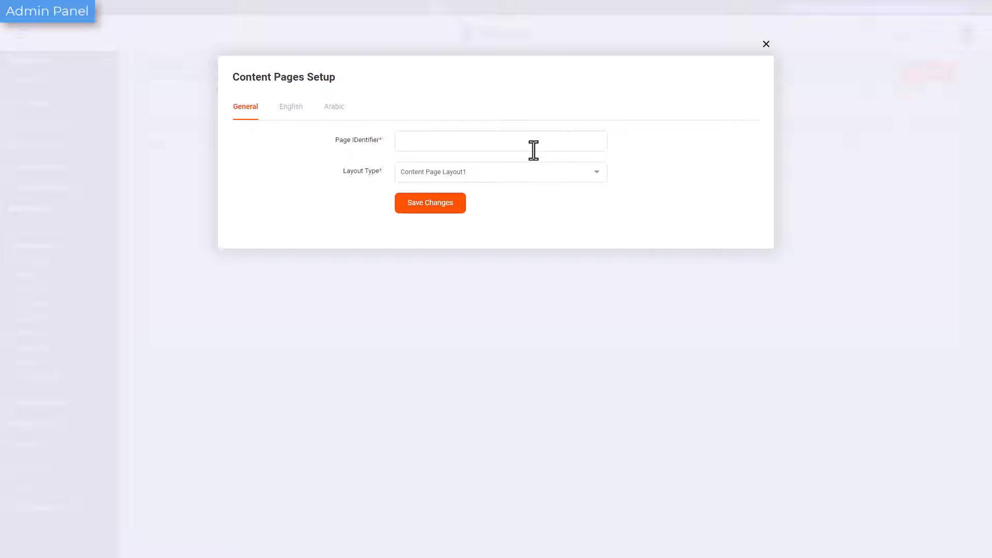
{"action": "left_click", "coordinate": [533, 150]}
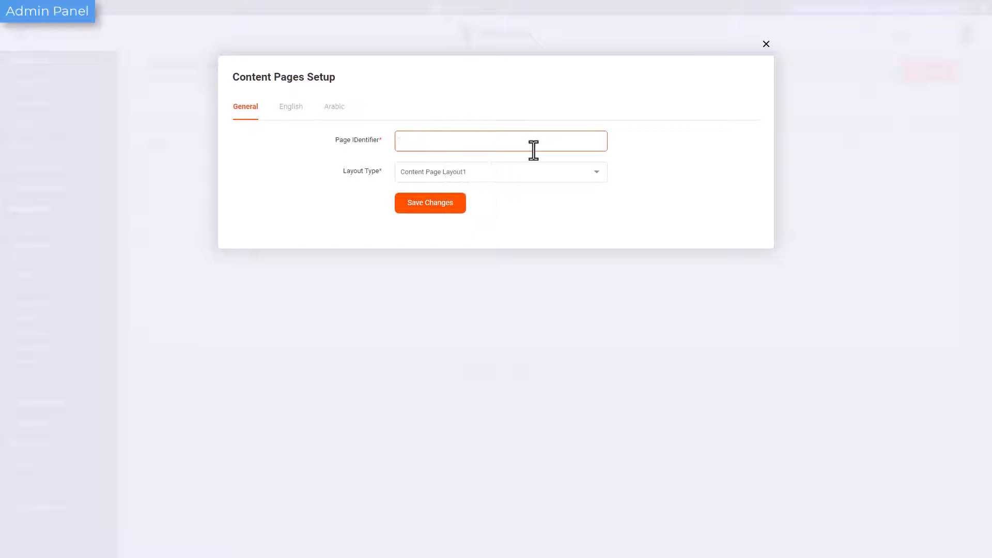
{"action": "type", "text": "Help"}
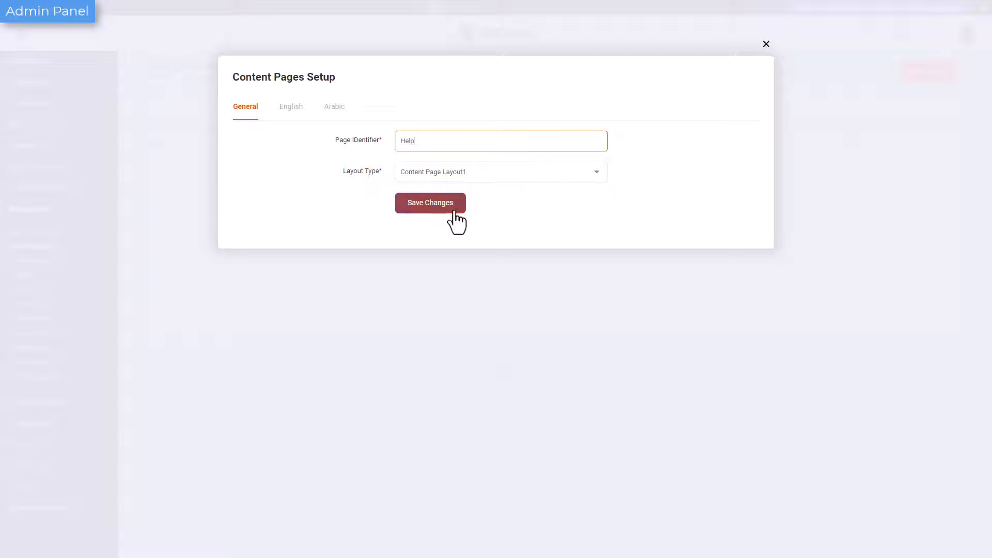
{"action": "left_click", "coordinate": [454, 175]}
{"action": "left_click", "coordinate": [452, 187]}
{"action": "left_click", "coordinate": [450, 196]}
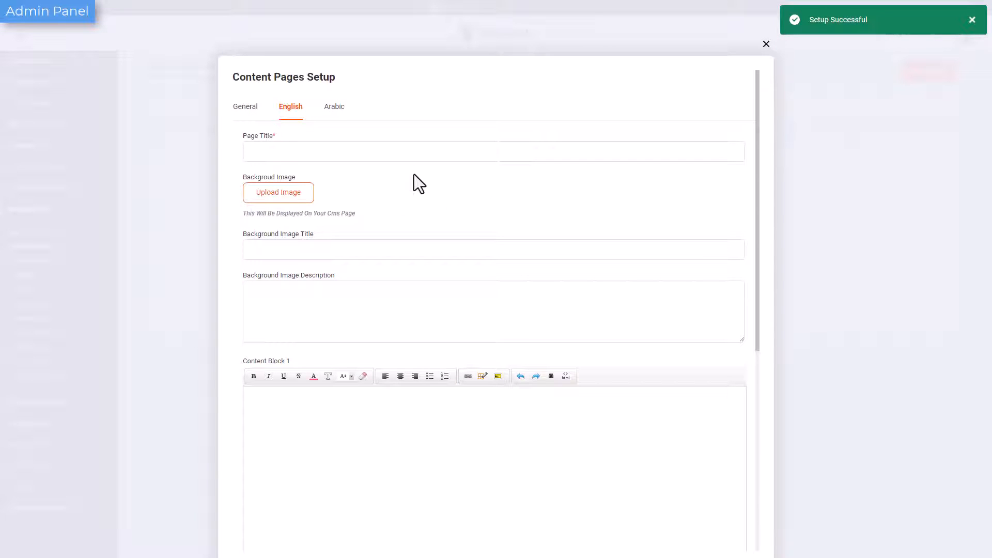
Set the Help page's English title to Help, save the English content setup, and close the page setup.
{"action": "left_click", "coordinate": [404, 155]}
{"action": "type", "text": "H"}
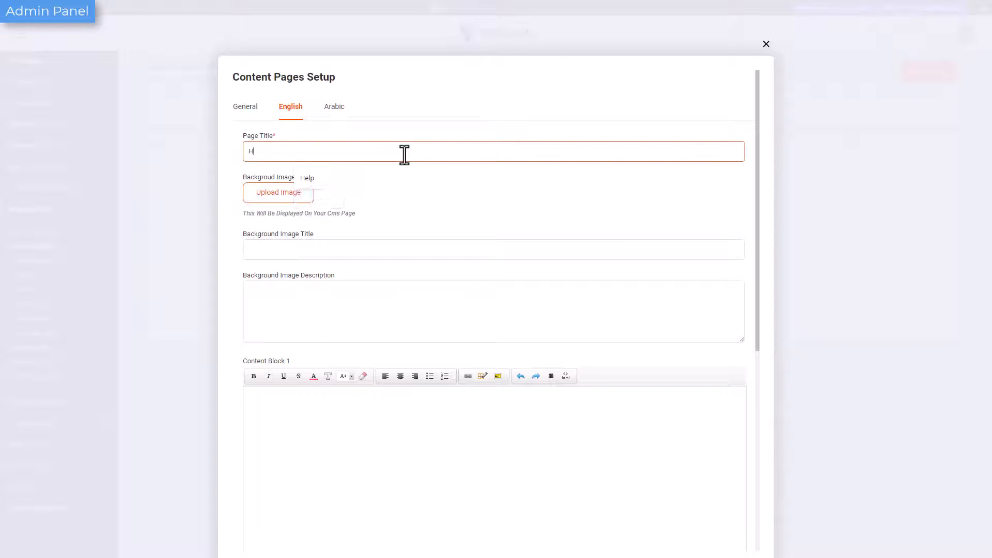
{"action": "type", "text": "elp"}
{"action": "left_click", "coordinate": [337, 252]}
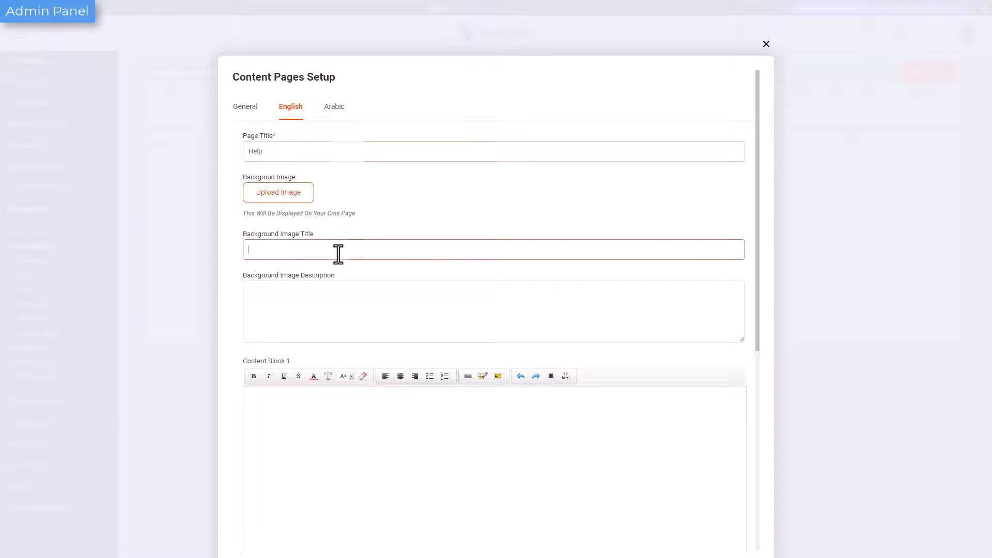
{"action": "left_click", "coordinate": [342, 302]}
{"action": "scroll", "coordinate": [343, 297], "scroll_direction": "down", "scroll_amount": 4}
{"action": "left_click", "coordinate": [343, 284]}
{"action": "scroll", "coordinate": [344, 284], "scroll_direction": "down", "scroll_amount": 3}
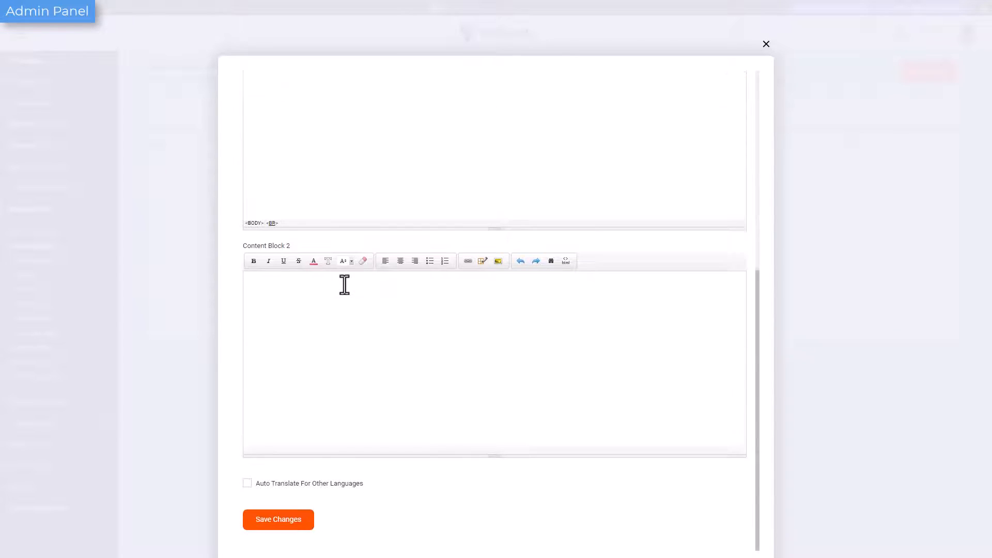
{"action": "left_click", "coordinate": [344, 284]}
{"action": "left_click", "coordinate": [293, 528]}
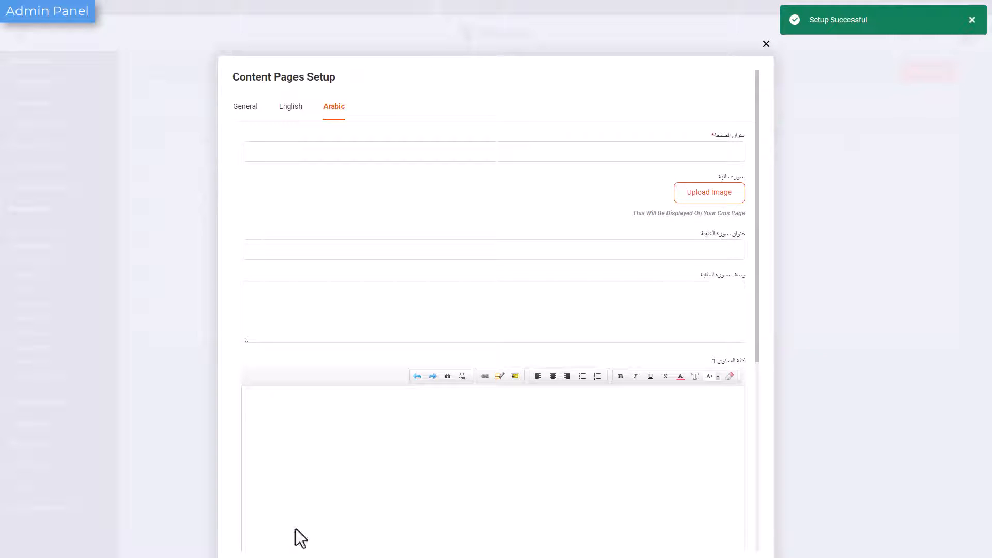
{"action": "left_click", "coordinate": [766, 46]}
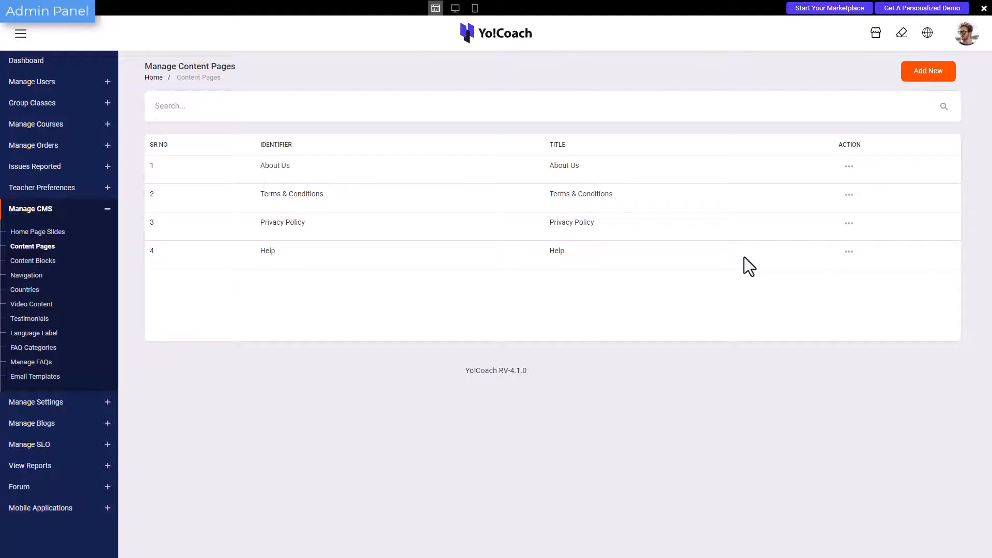
Delete the Help page from the content pages and confirm the deletion.
{"action": "left_click", "coordinate": [848, 251]}
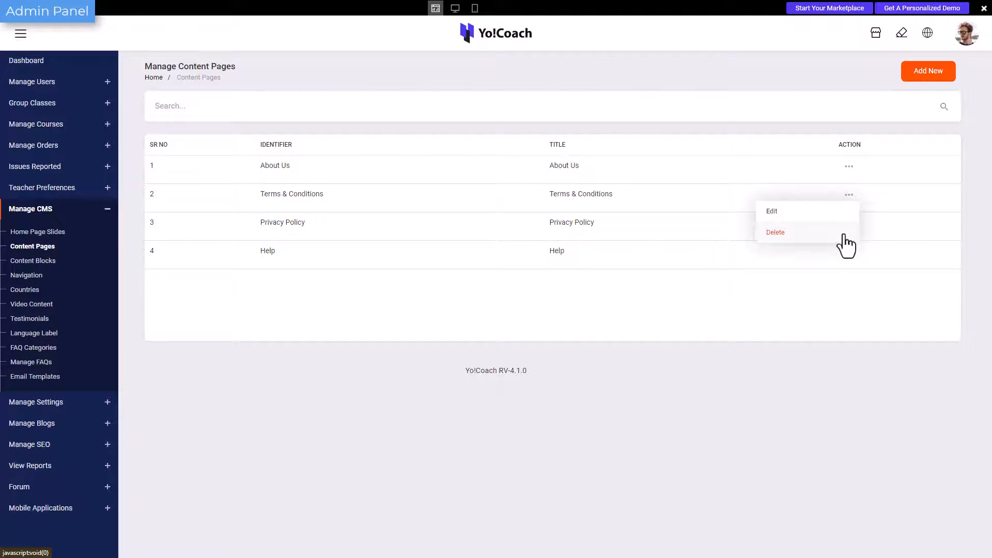
{"action": "left_click", "coordinate": [779, 234]}
{"action": "left_click", "coordinate": [546, 49]}
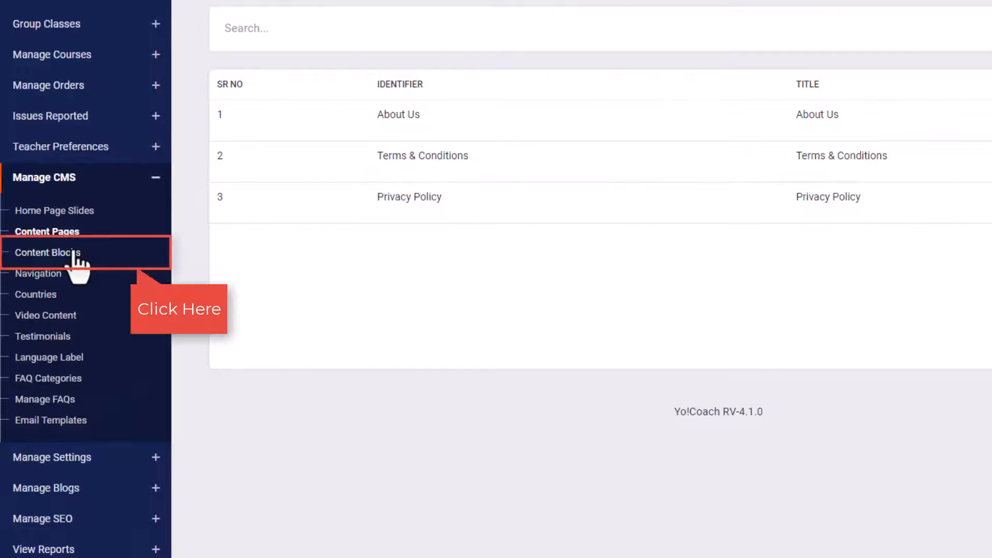
Open the CMS content blocks and look through the Apply To Teach, Contact Us and Homepage block lists.
{"action": "left_click", "coordinate": [75, 253]}
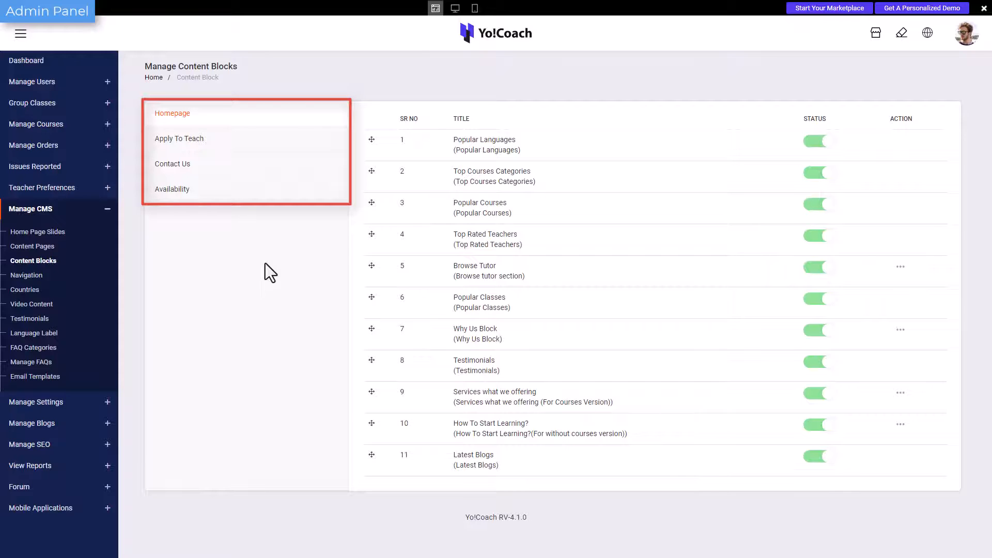
{"action": "left_click", "coordinate": [270, 143]}
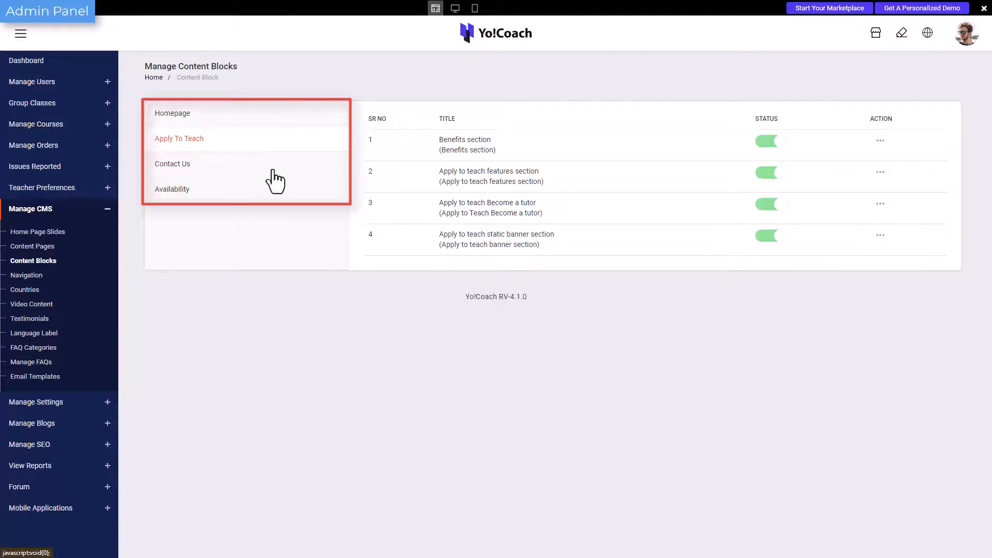
{"action": "left_click", "coordinate": [269, 165]}
{"action": "left_click", "coordinate": [269, 118]}
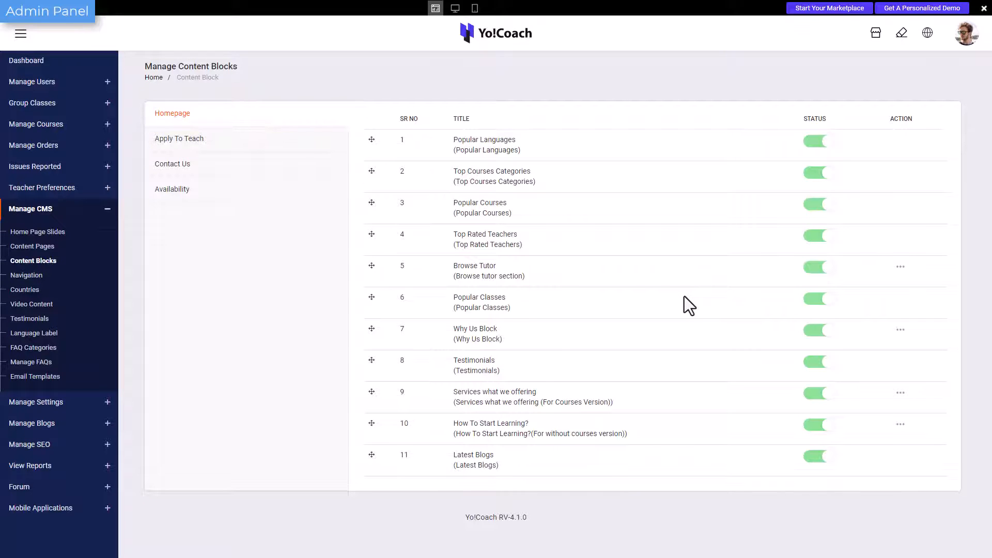
Edit the homepage's Browse Tutor block, open its English page content and save the block.
{"action": "left_click", "coordinate": [899, 266]}
{"action": "left_click", "coordinate": [897, 290]}
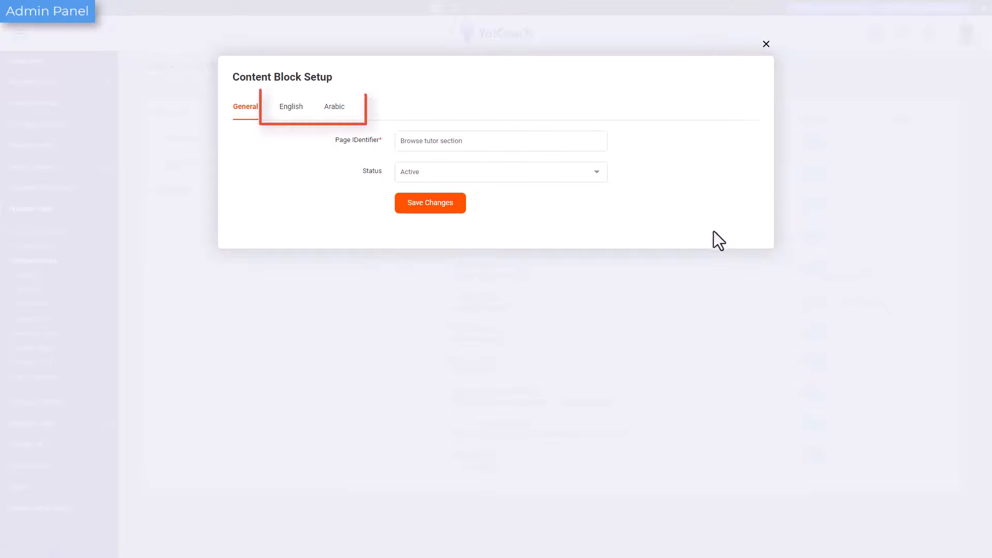
{"action": "left_click", "coordinate": [298, 111]}
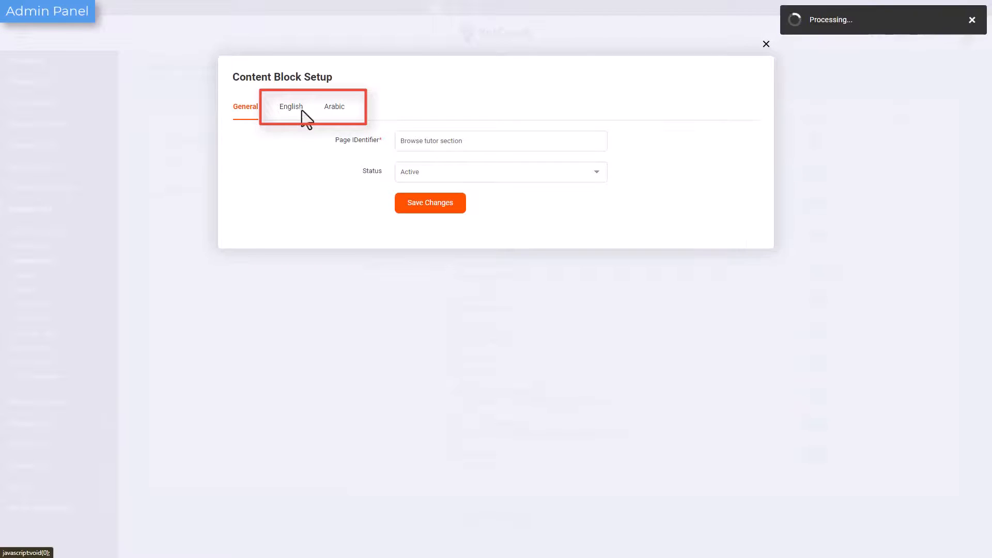
{"action": "left_click", "coordinate": [467, 281]}
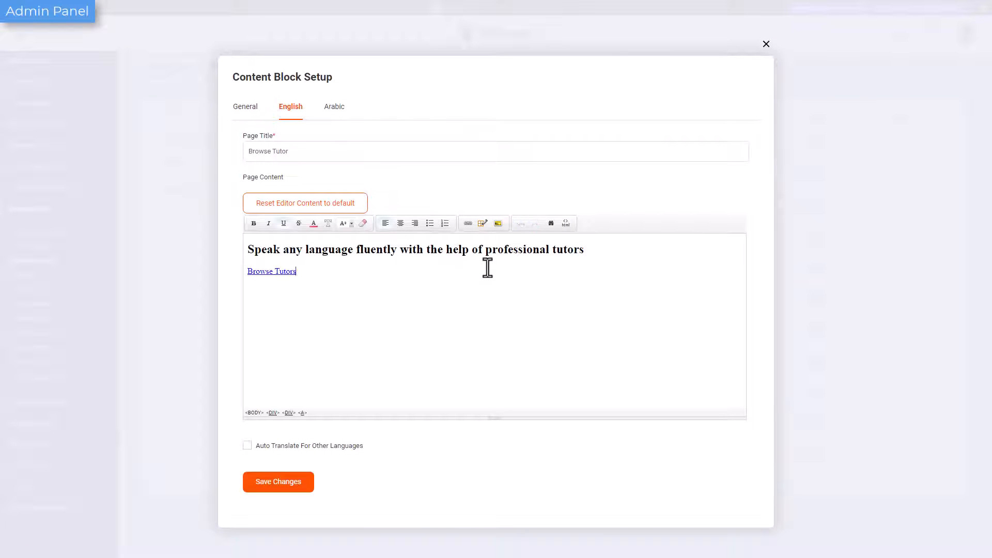
{"action": "left_click", "coordinate": [305, 483]}
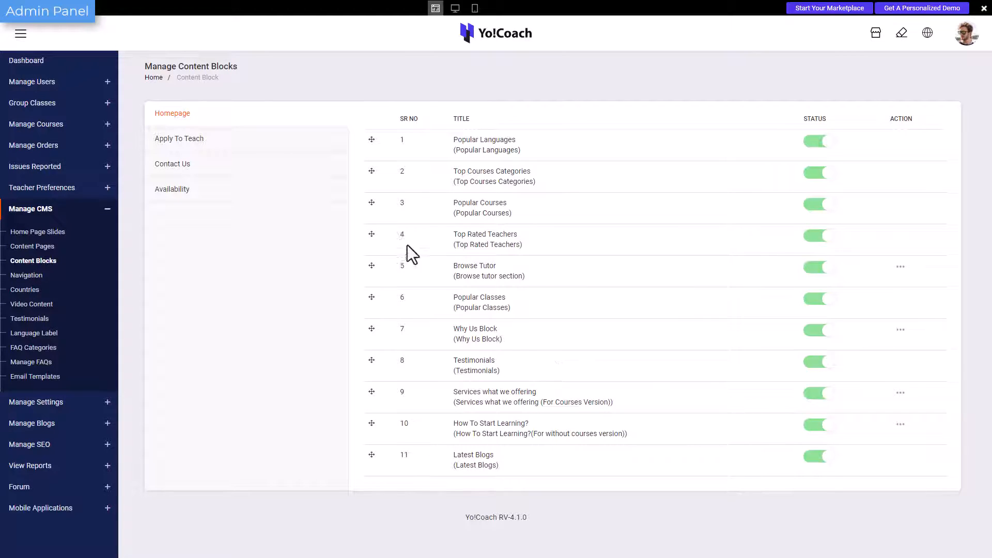
Reorder the homepage content blocks so Browse Tutor sits third, above Popular Courses and Top Rated Teachers.
{"action": "left_click_drag", "start_coordinate": [371, 234], "coordinate": [377, 266]}
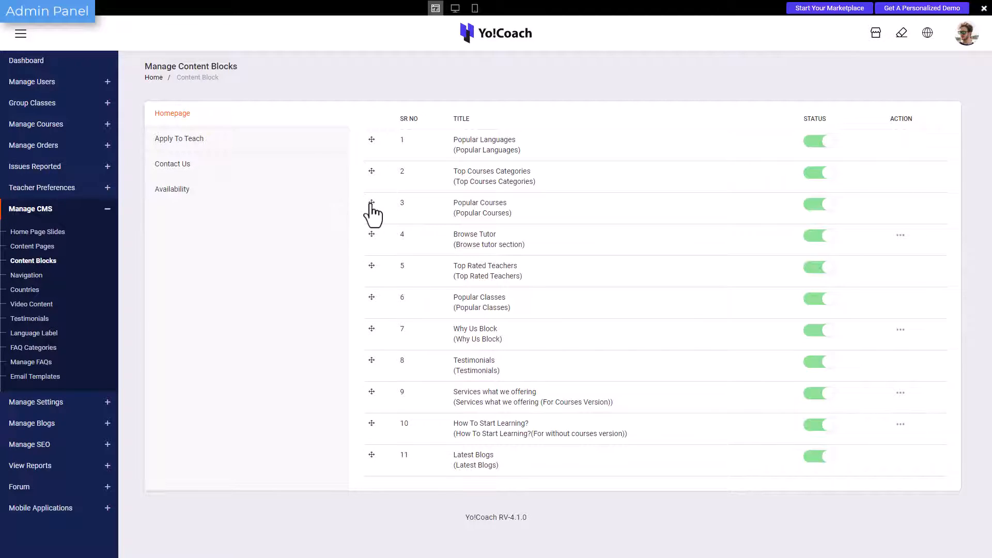
{"action": "left_click_drag", "start_coordinate": [372, 237], "coordinate": [364, 203]}
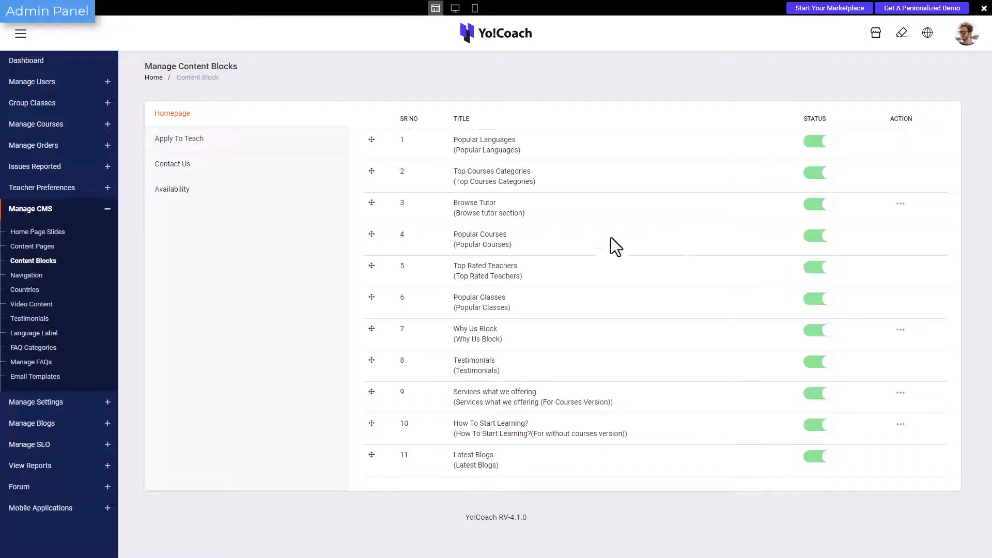
Review the Apply To Teach, Contact Us and Availability content blocks, and check the actions available for Teacher Profile info bar.
{"action": "left_click", "coordinate": [320, 148]}
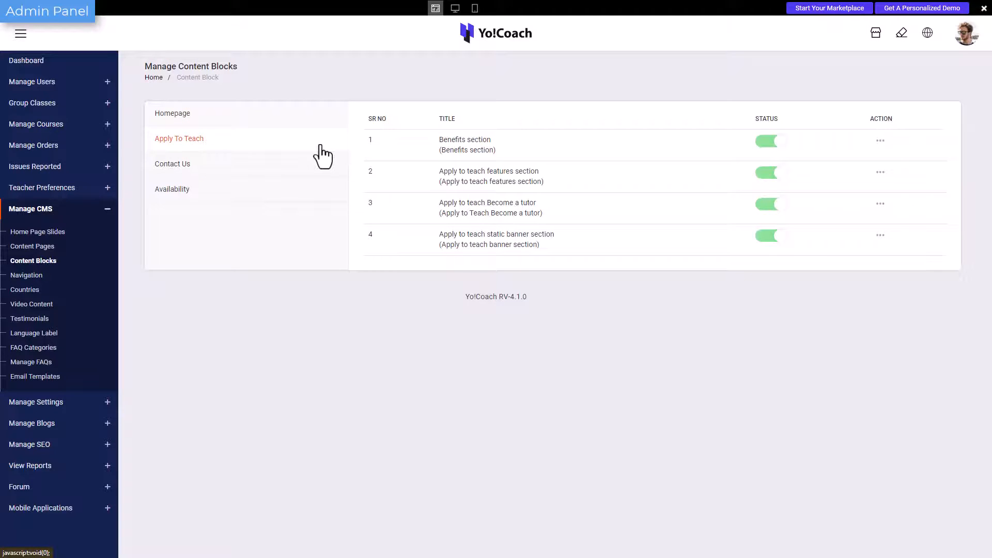
{"action": "left_click", "coordinate": [316, 175]}
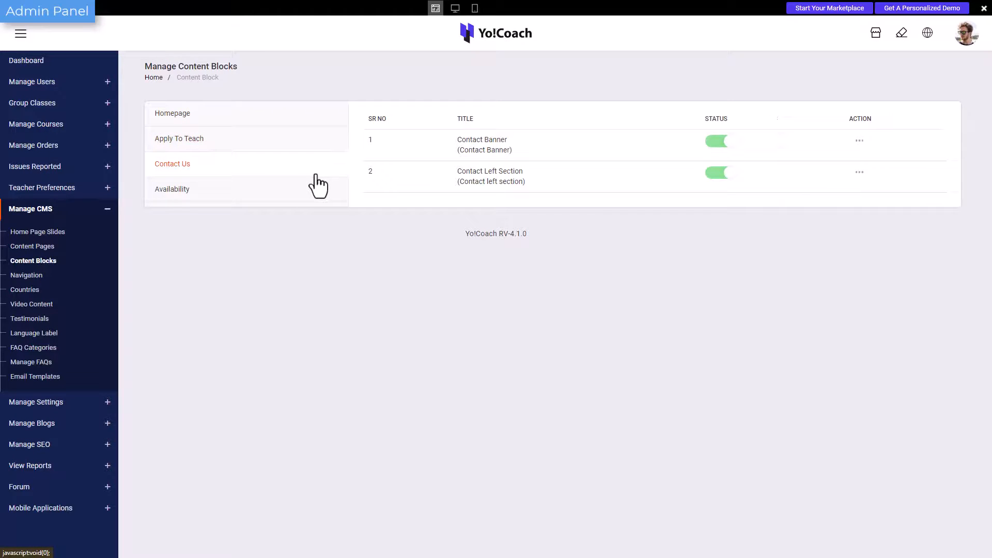
{"action": "left_click", "coordinate": [315, 192]}
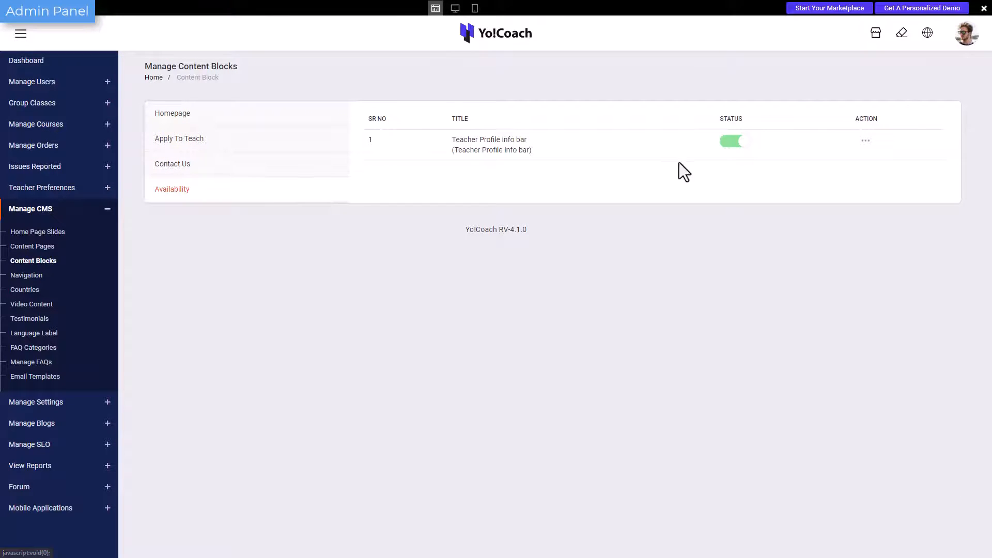
{"action": "left_click", "coordinate": [865, 141]}
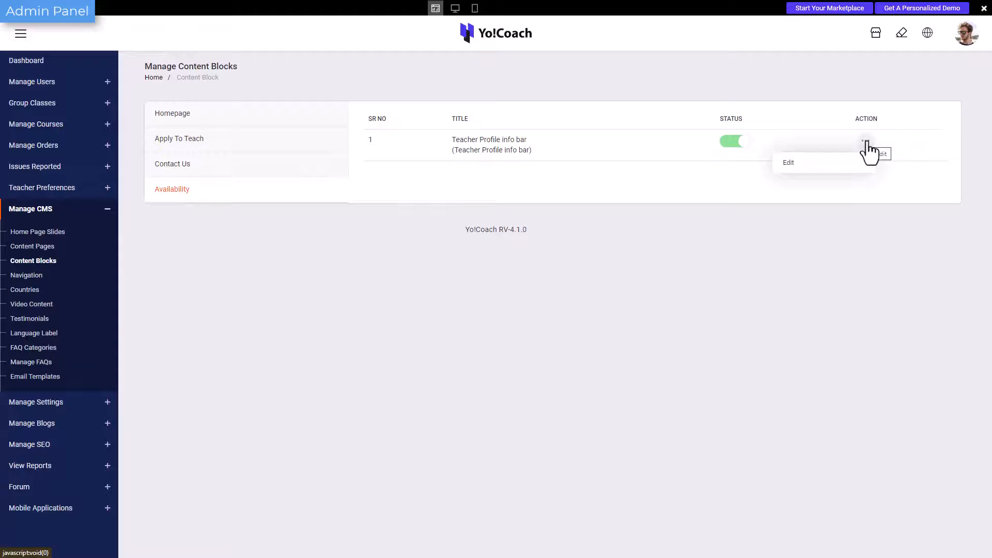
{"action": "left_click", "coordinate": [867, 190]}
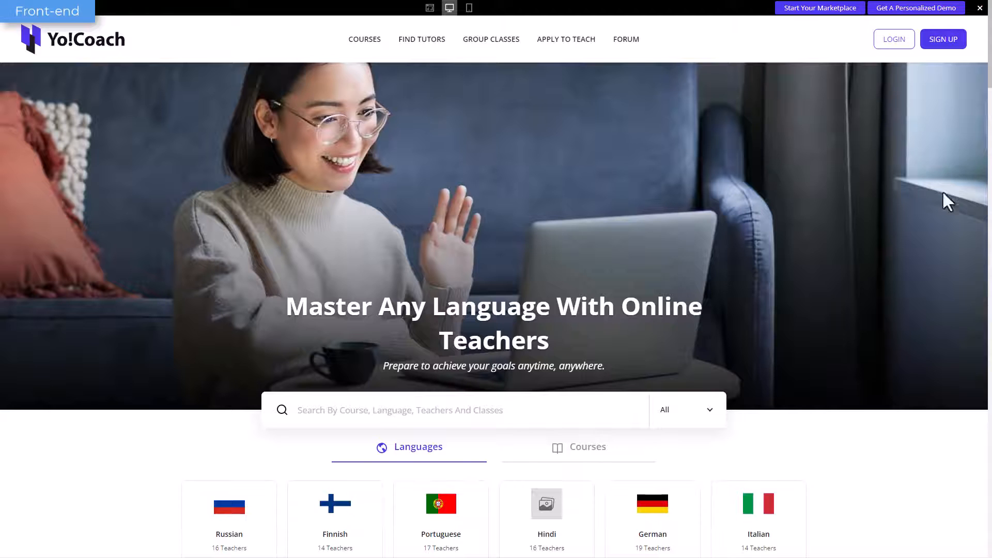
Review the front-end homepage's content blocks, including the course categories, online courses, top rated tutors and group classes.
{"action": "scroll", "coordinate": [876, 190], "scroll_direction": "down", "scroll_amount": 5}
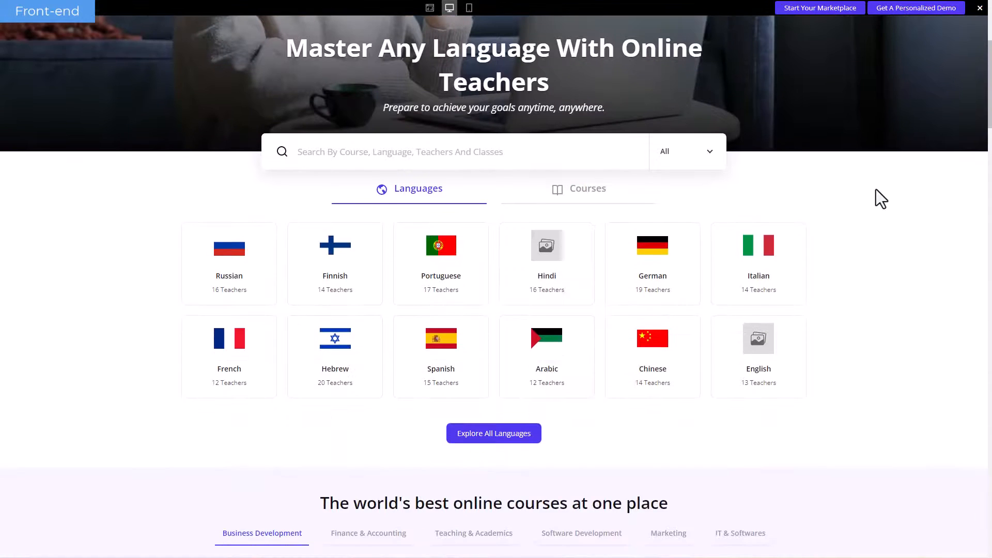
{"action": "left_click", "coordinate": [588, 140]}
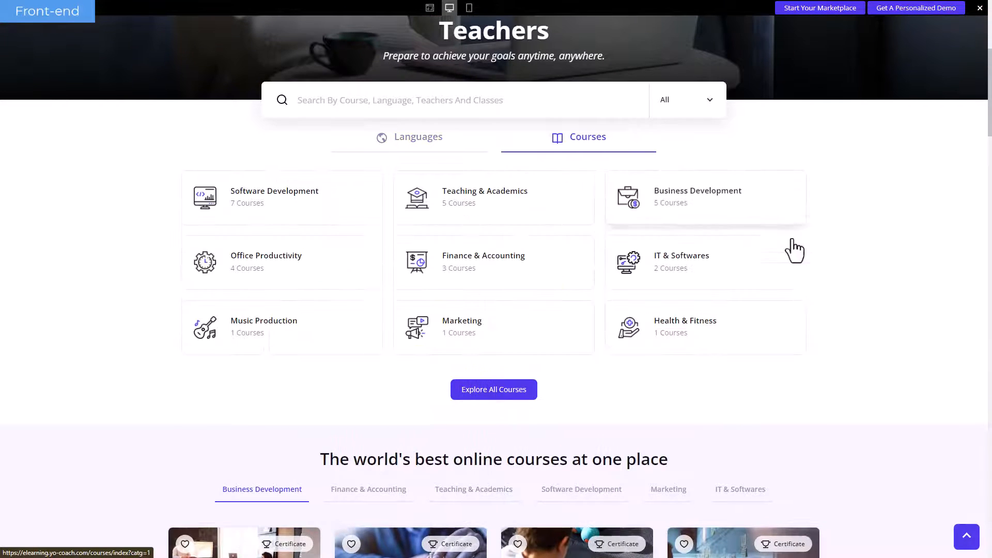
{"action": "scroll", "coordinate": [816, 270], "scroll_direction": "down", "scroll_amount": 3}
{"action": "scroll", "coordinate": [816, 270], "scroll_direction": "down", "scroll_amount": 4}
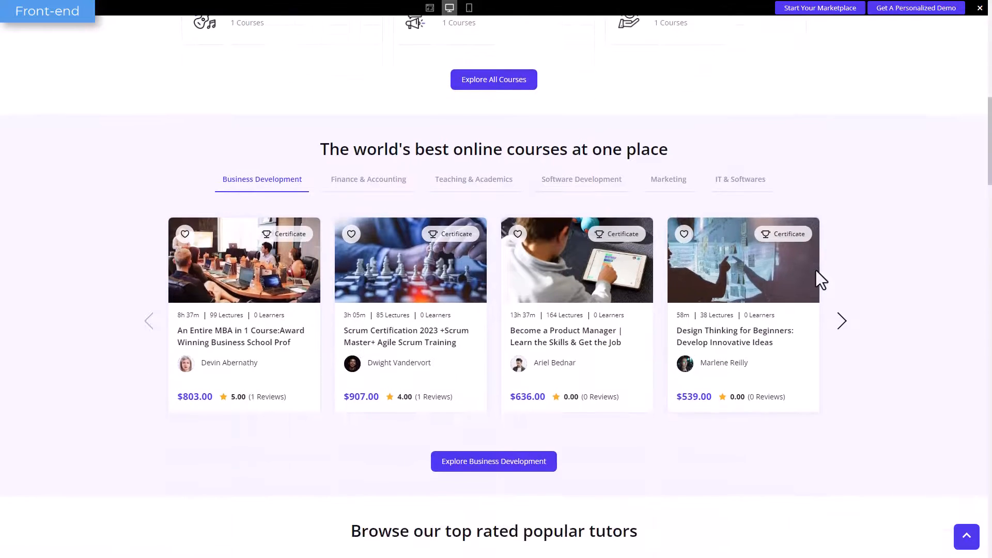
{"action": "scroll", "coordinate": [816, 271], "scroll_direction": "down", "scroll_amount": 8}
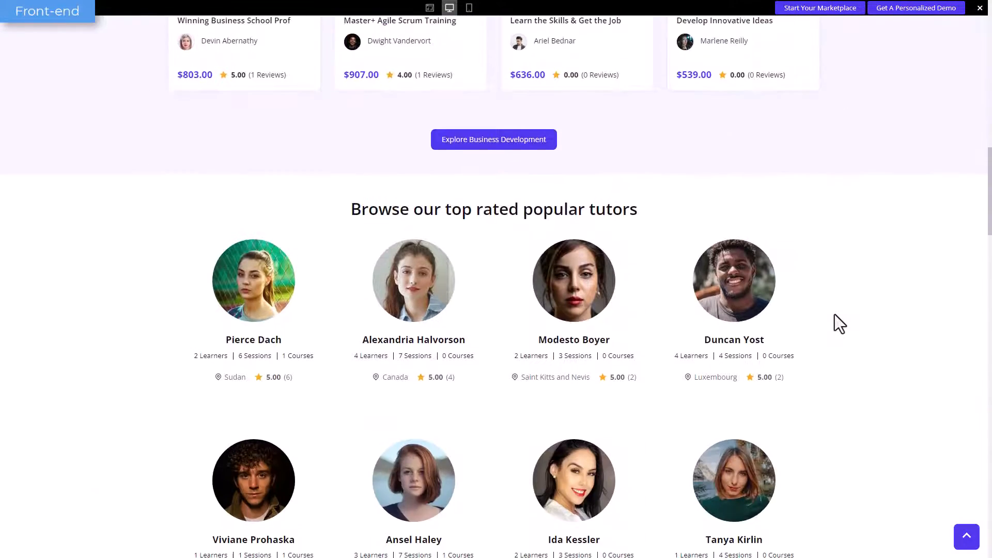
{"action": "scroll", "coordinate": [835, 315], "scroll_direction": "down", "scroll_amount": 19}
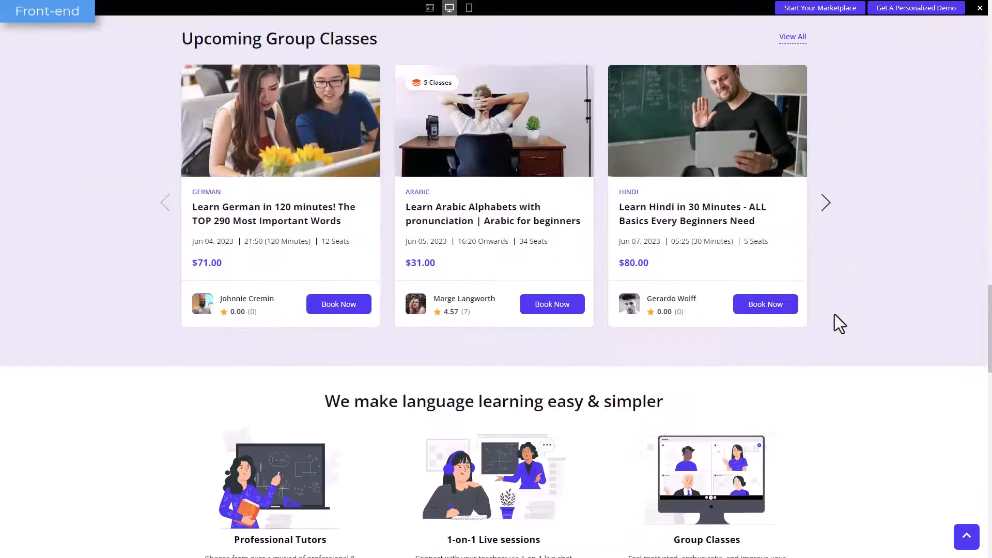
{"action": "scroll", "coordinate": [835, 315], "scroll_direction": "down", "scroll_amount": 16}
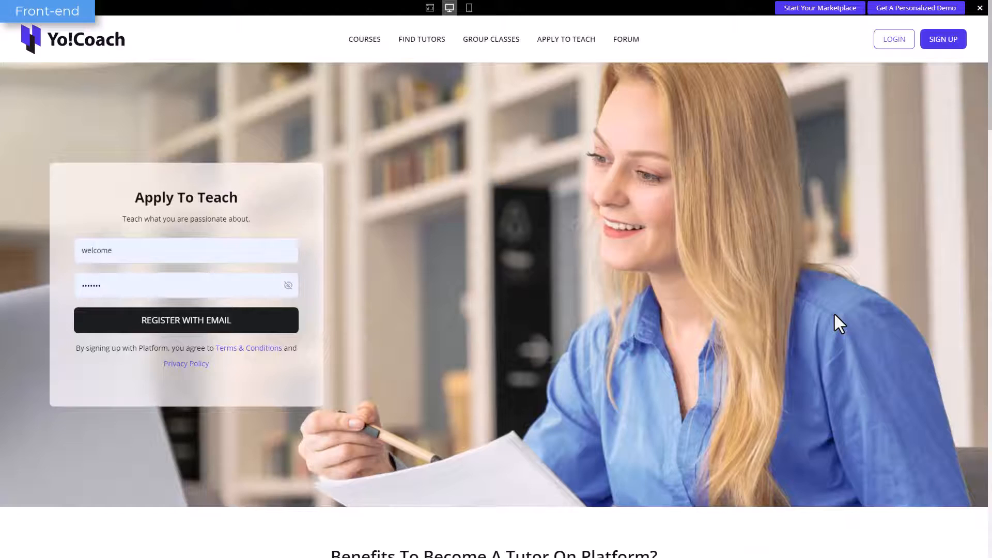
Review the front-end Apply To Teach page, from the registration banner through the benefits sections to the questions.
{"action": "scroll", "coordinate": [835, 314], "scroll_direction": "down", "scroll_amount": 7}
{"action": "scroll", "coordinate": [835, 314], "scroll_direction": "down", "scroll_amount": 15}
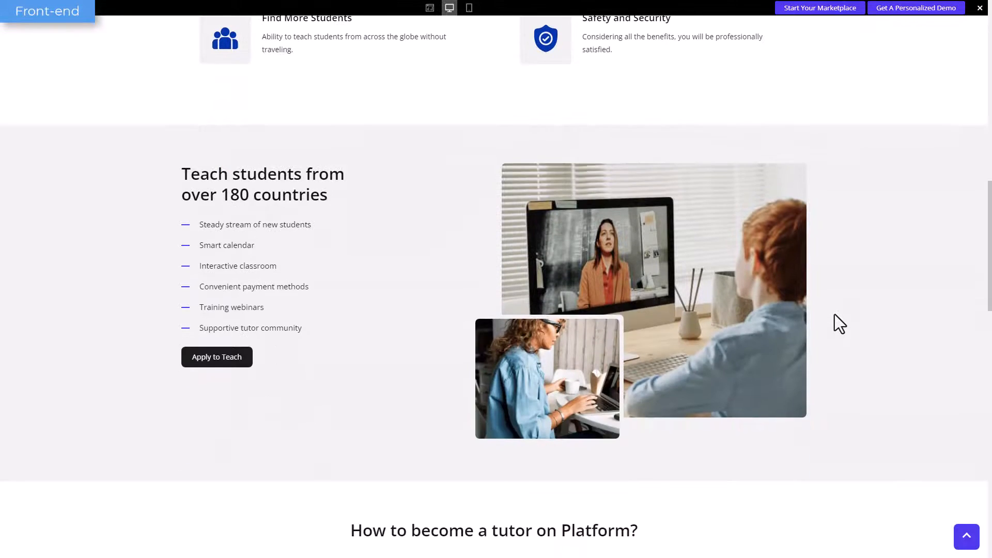
{"action": "scroll", "coordinate": [833, 314], "scroll_direction": "down", "scroll_amount": 10}
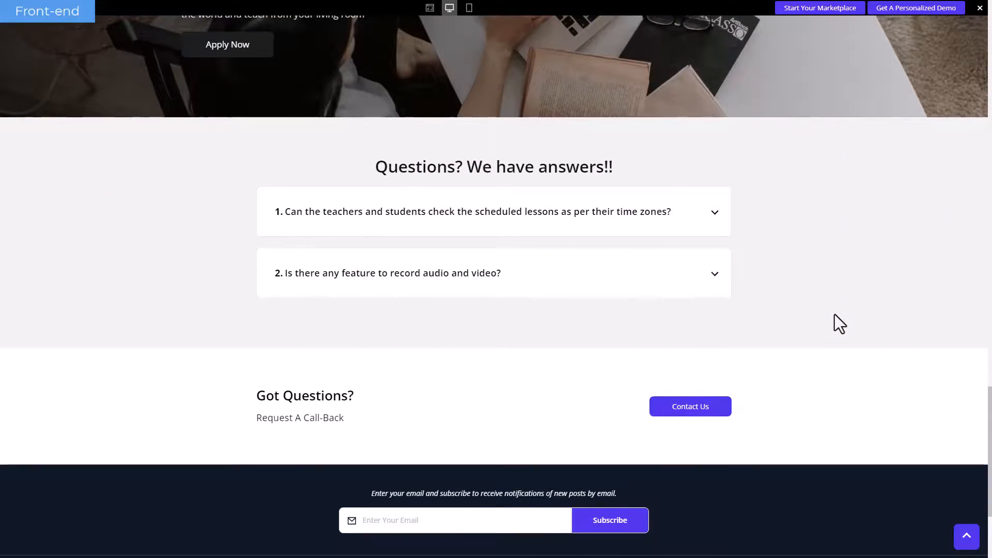
{"action": "scroll", "coordinate": [834, 314], "scroll_direction": "up", "scroll_amount": 20}
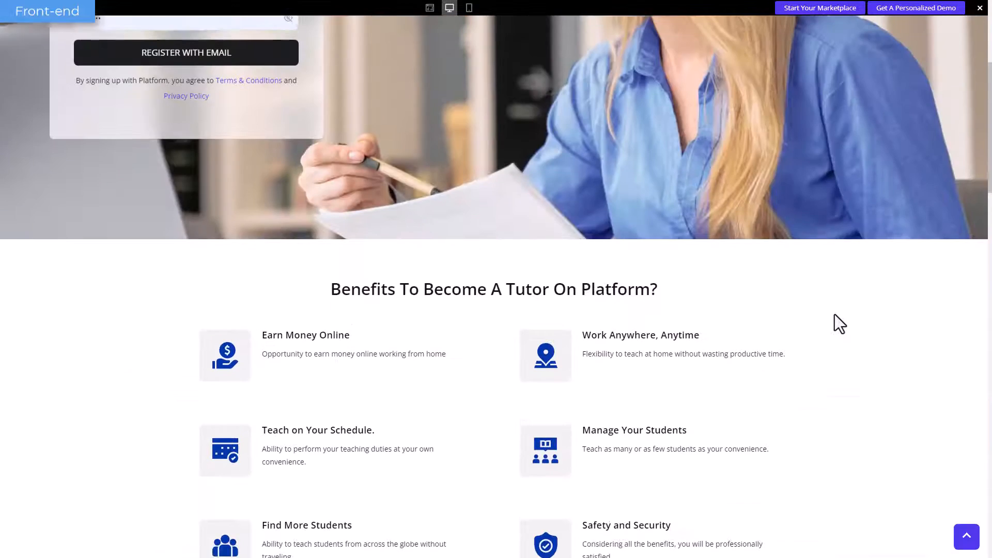
{"action": "scroll", "coordinate": [835, 314], "scroll_direction": "up", "scroll_amount": 5}
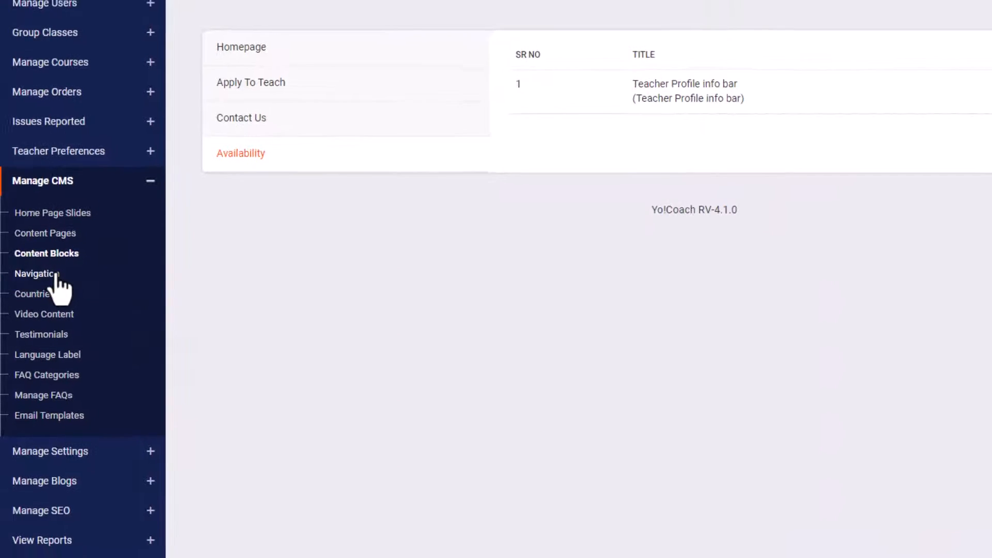
Start a new navigation link in the Header Navigation pages with the caption identifier Policies.
{"action": "left_click", "coordinate": [58, 275]}
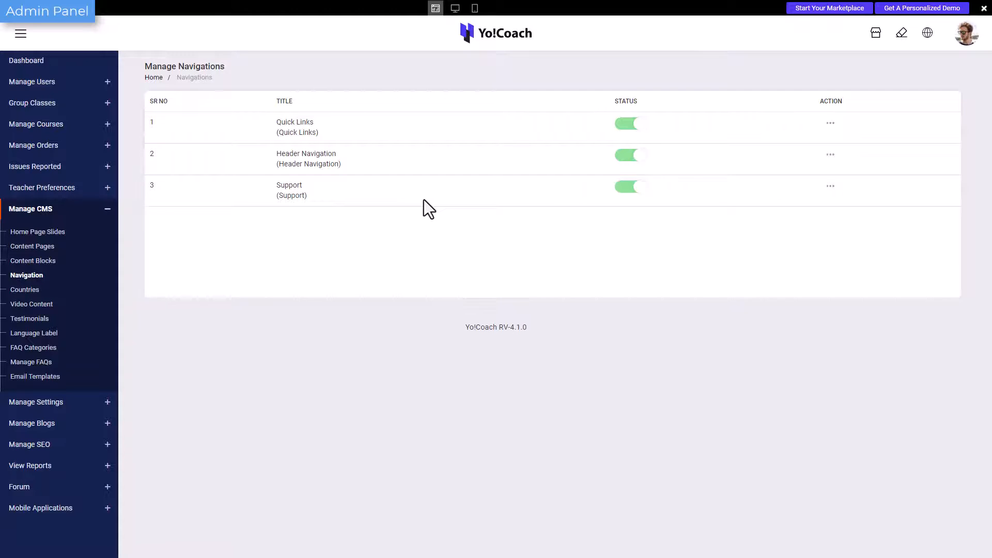
{"action": "left_click", "coordinate": [830, 155]}
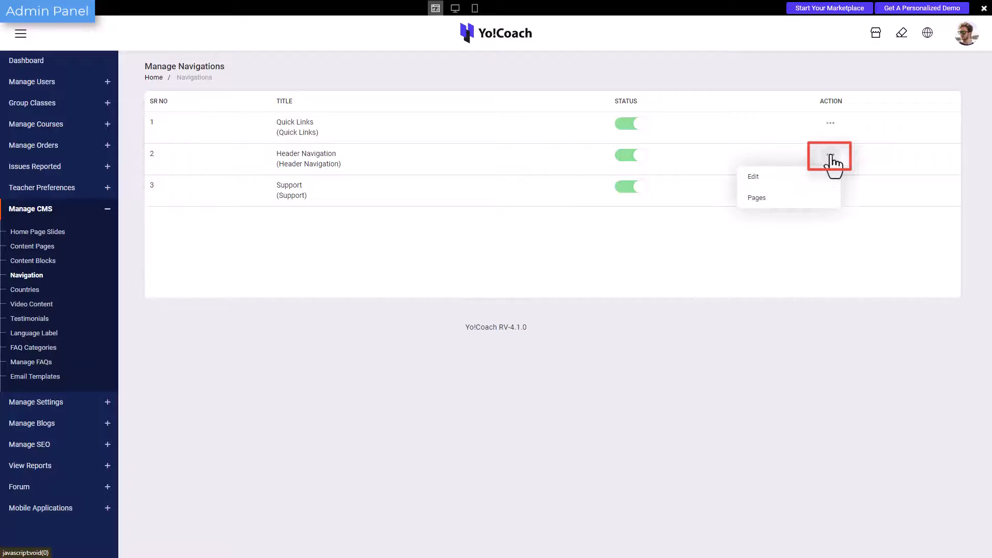
{"action": "left_click", "coordinate": [833, 206]}
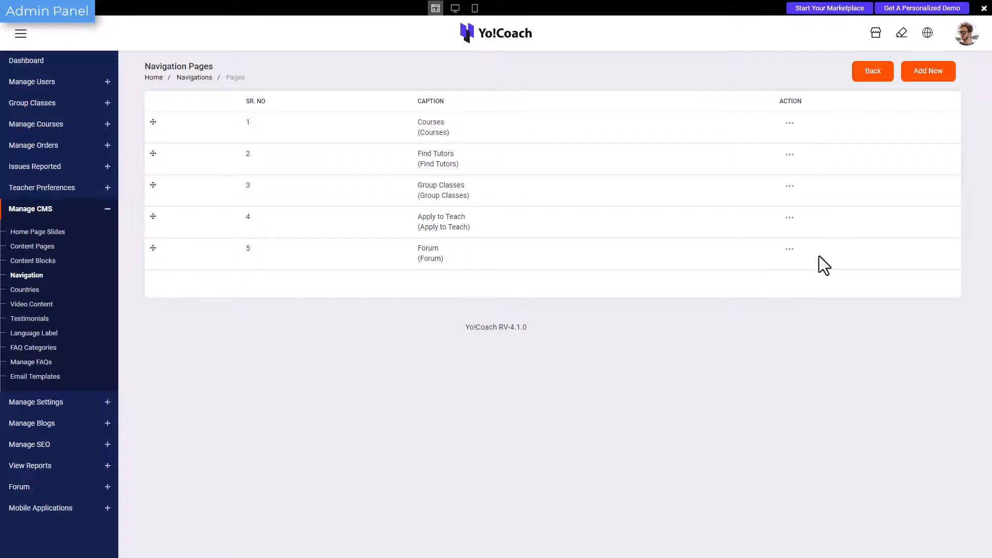
{"action": "left_click", "coordinate": [906, 78]}
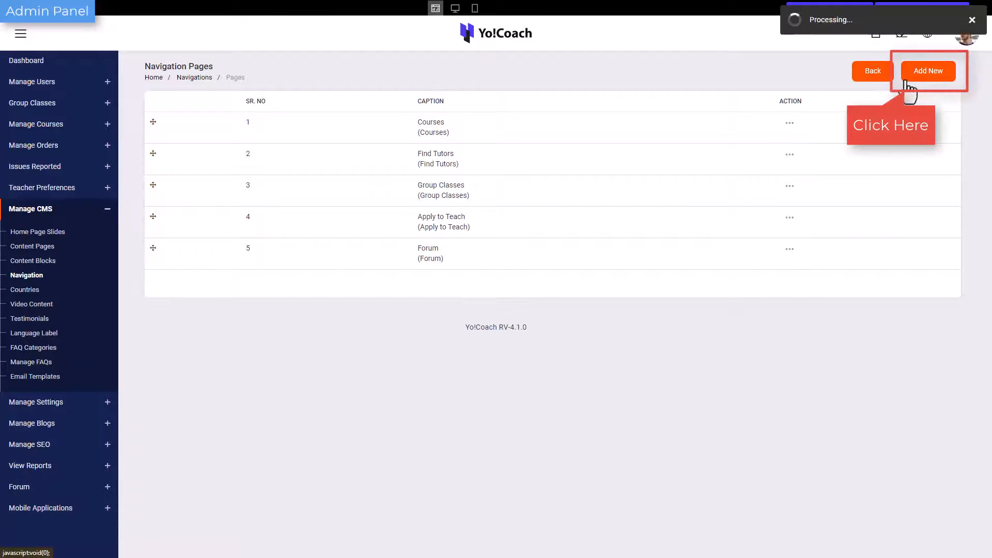
{"action": "left_click", "coordinate": [601, 140]}
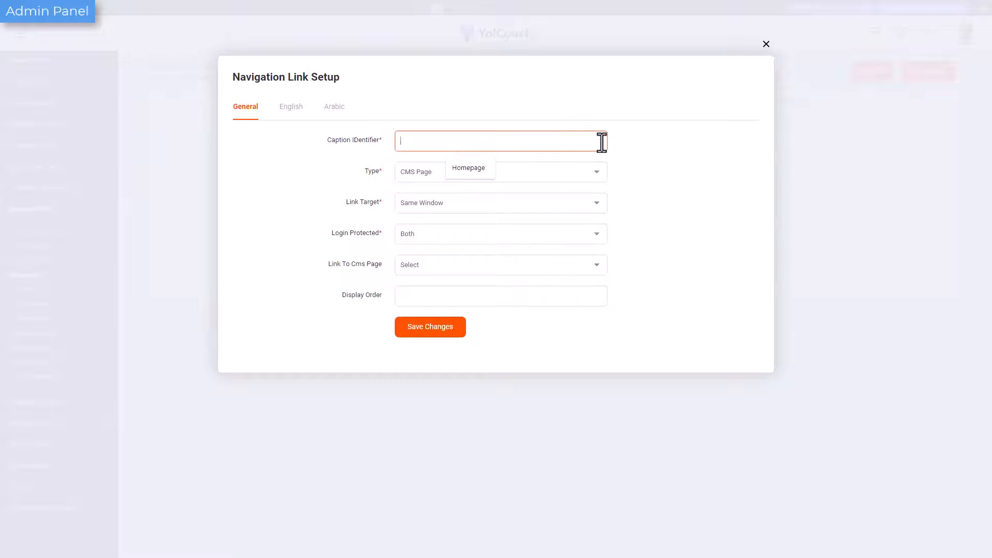
{"action": "type", "text": "Policies"}
Save the Policies link as a CMS Page in the Same Window, with login protection Both, linked to the About Us page.
{"action": "left_click", "coordinate": [578, 172]}
{"action": "left_click", "coordinate": [578, 172]}
{"action": "left_click", "coordinate": [582, 197]}
{"action": "left_click", "coordinate": [581, 197]}
{"action": "left_click", "coordinate": [583, 231]}
{"action": "left_click", "coordinate": [584, 232]}
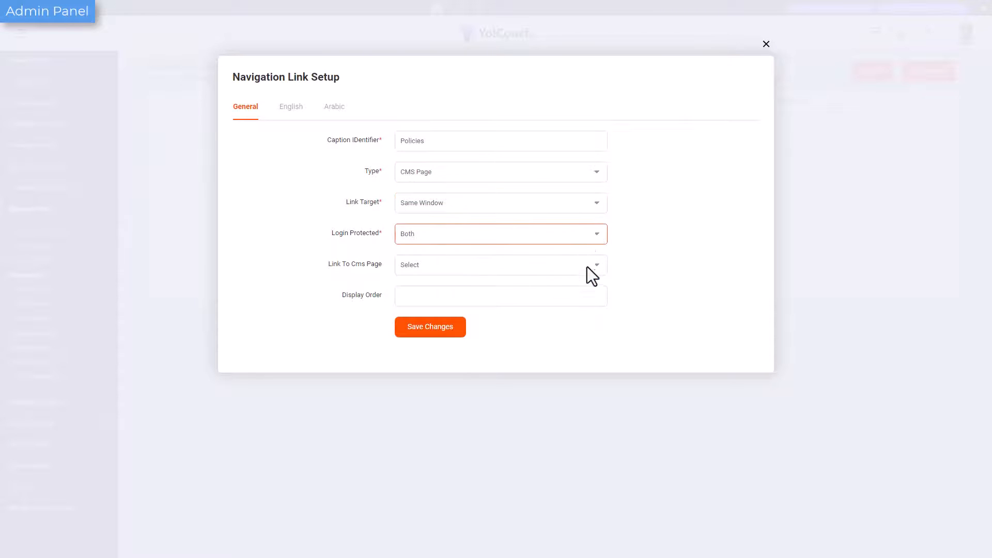
{"action": "left_click", "coordinate": [587, 267]}
{"action": "left_click", "coordinate": [586, 267]}
{"action": "left_click", "coordinate": [582, 298]}
{"action": "left_click", "coordinate": [468, 329]}
{"action": "left_click", "coordinate": [493, 266]}
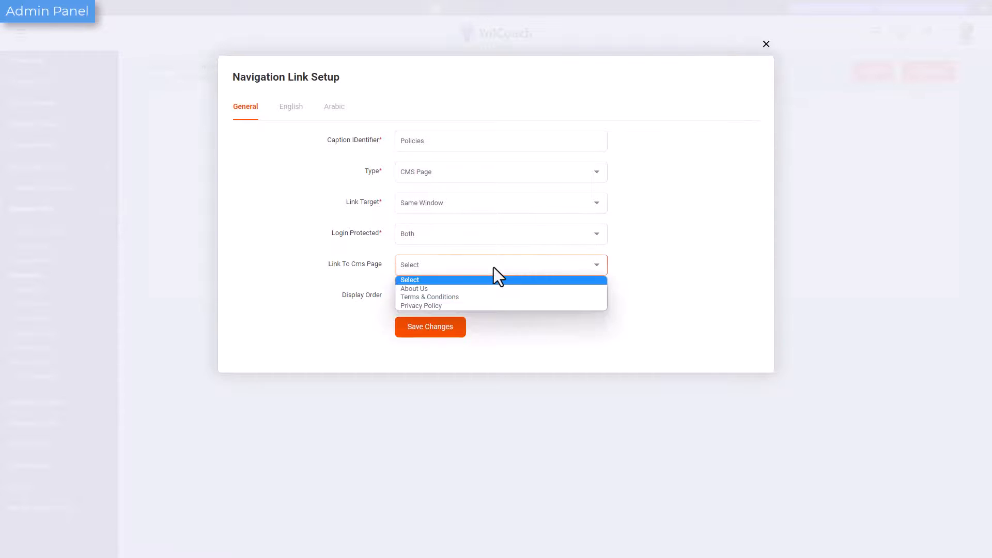
{"action": "left_click", "coordinate": [500, 288]}
{"action": "left_click", "coordinate": [431, 327]}
{"action": "left_click", "coordinate": [766, 45]}
Check the Find Tutors link's settings and move Group Classes to the last position in the header navigation.
{"action": "left_click", "coordinate": [789, 155]}
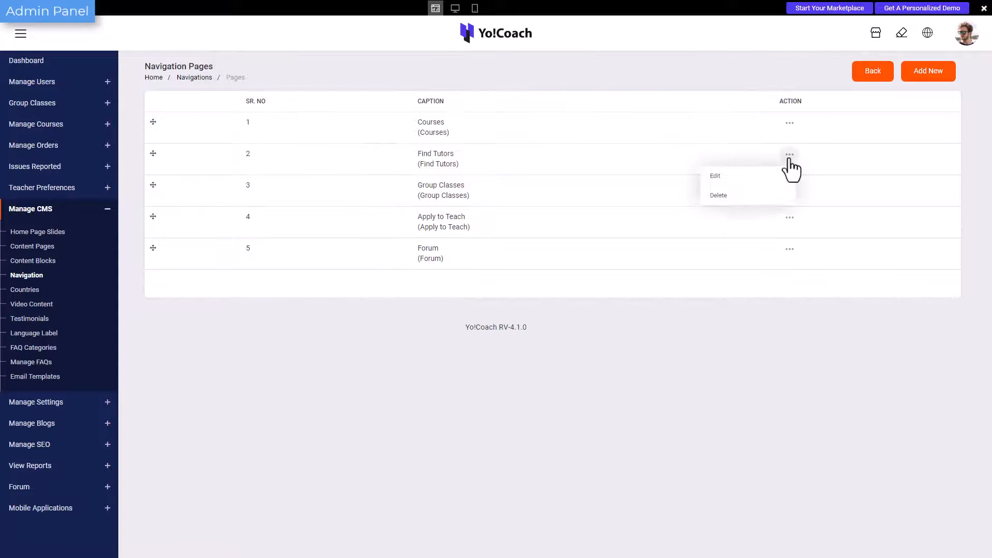
{"action": "left_click", "coordinate": [715, 176]}
{"action": "left_click", "coordinate": [734, 44]}
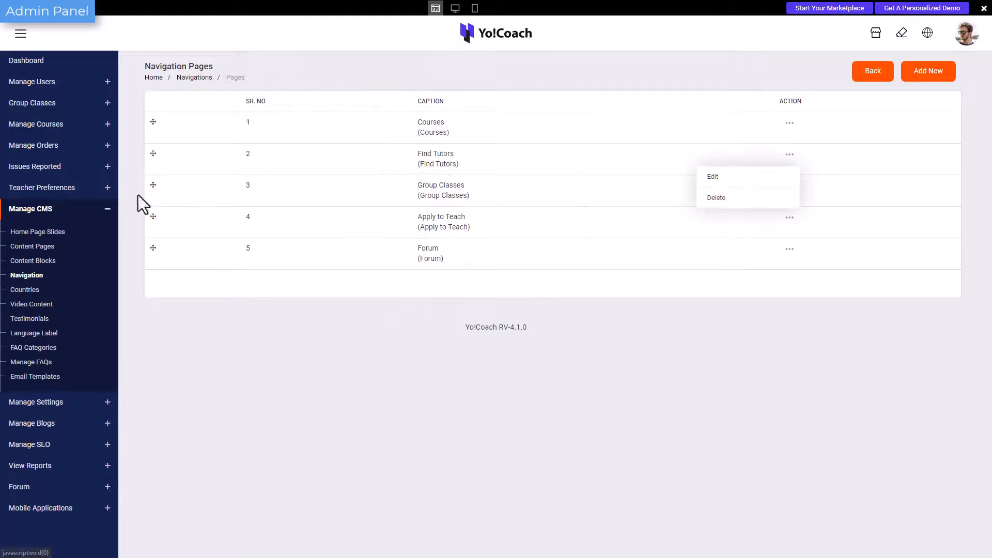
{"action": "left_click_drag", "start_coordinate": [138, 203], "coordinate": [146, 235]}
Try to delete the Find Tutors link from the header navigation pages.
{"action": "left_click", "coordinate": [790, 154]}
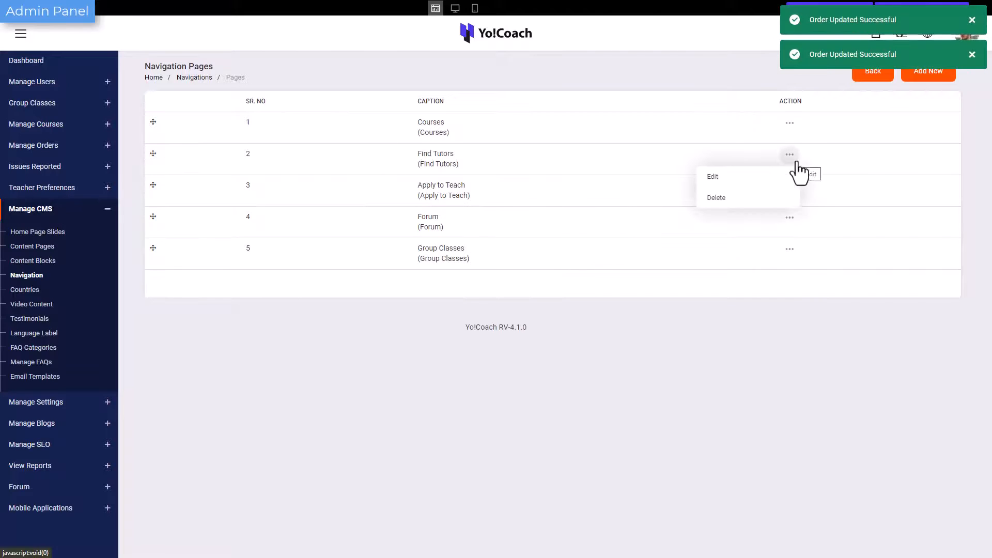
{"action": "left_click", "coordinate": [759, 199]}
{"action": "left_click", "coordinate": [543, 51]}
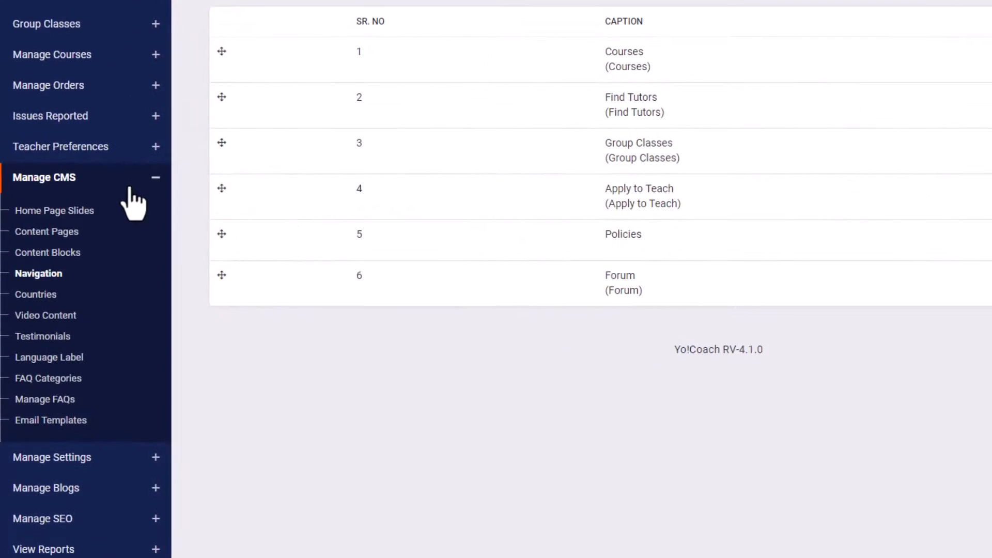
{"action": "left_click", "coordinate": [84, 212]}
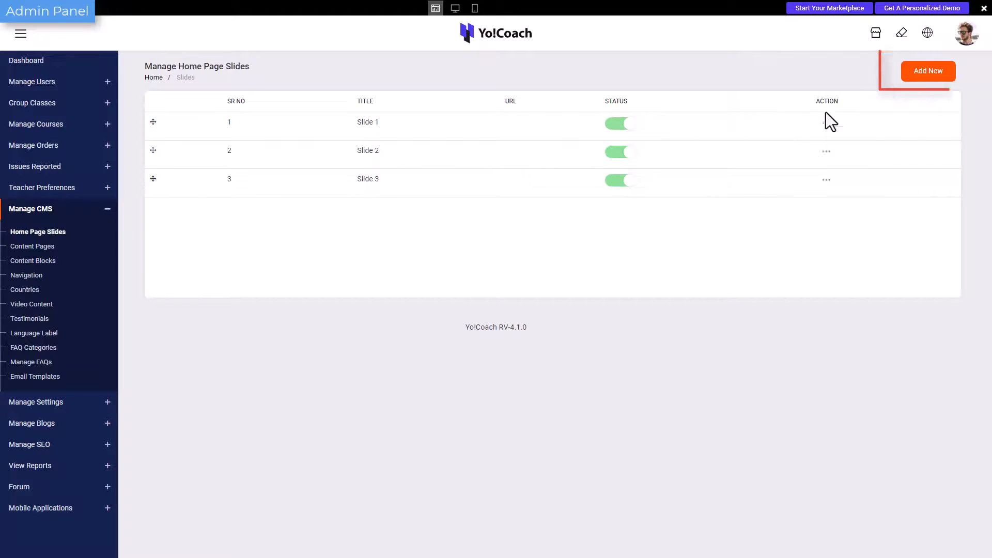
{"action": "left_click", "coordinate": [917, 83]}
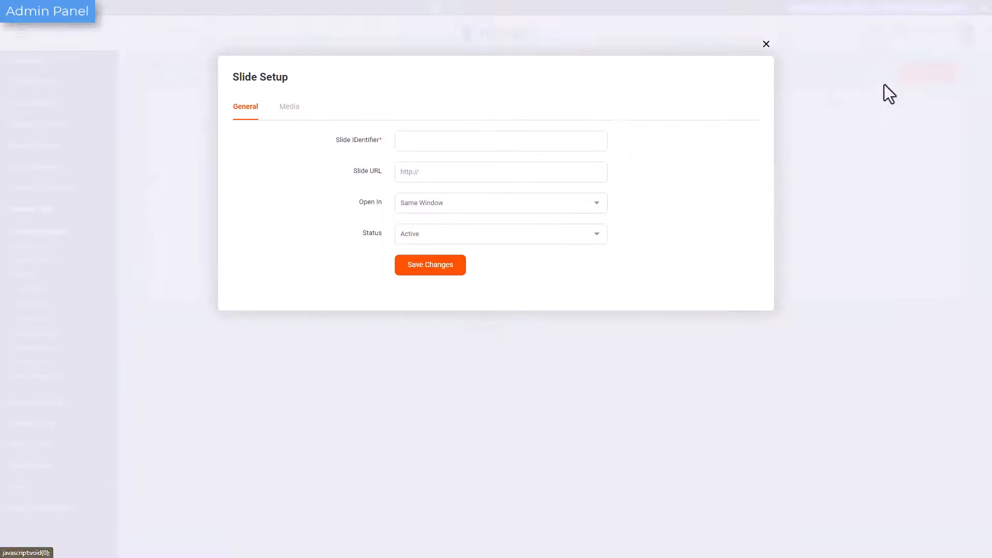
{"action": "left_click", "coordinate": [560, 142]}
{"action": "type", "text": "Slide 4"}
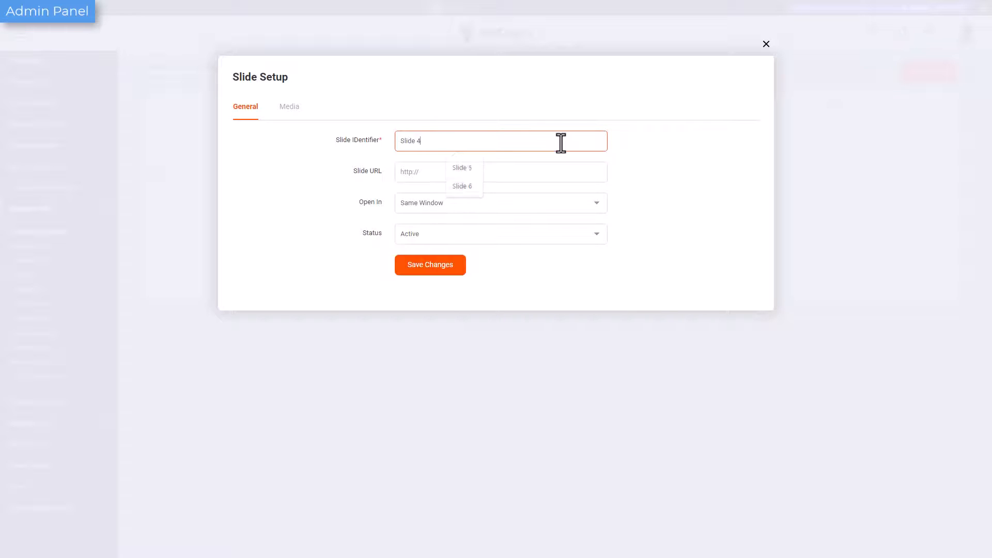
{"action": "left_click", "coordinate": [557, 170]}
{"action": "left_click", "coordinate": [557, 198]}
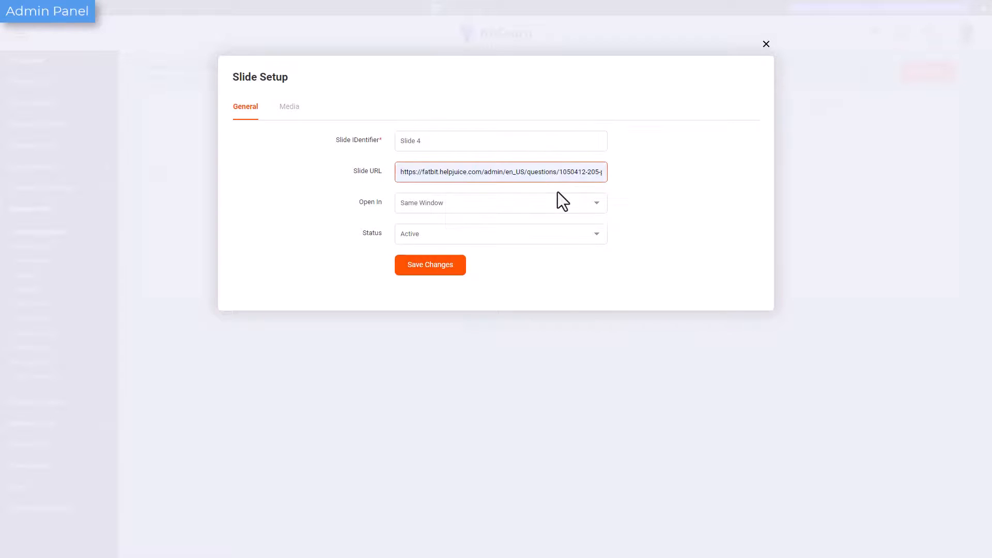
{"action": "left_click", "coordinate": [434, 265]}
{"action": "left_click", "coordinate": [420, 170]}
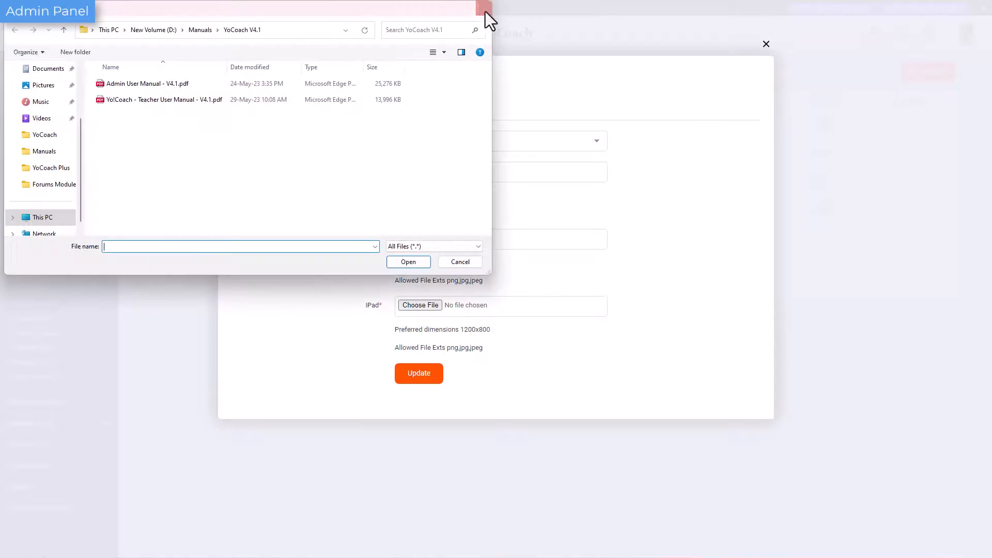
{"action": "left_click", "coordinate": [485, 11]}
{"action": "left_click", "coordinate": [766, 44]}
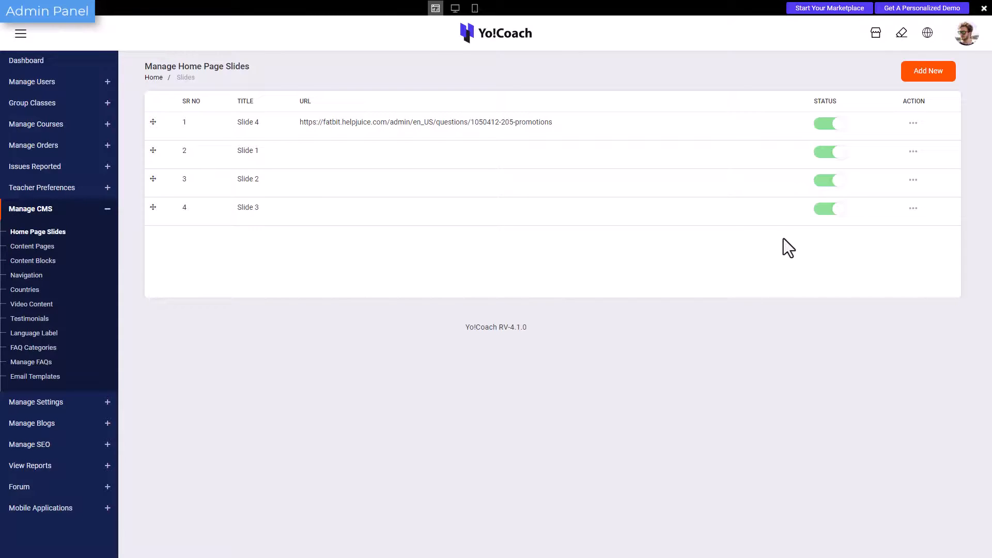
Look through the testimonials, FAQ categories and email templates in the CMS section.
{"action": "left_click", "coordinate": [42, 324]}
{"action": "left_click", "coordinate": [44, 349]}
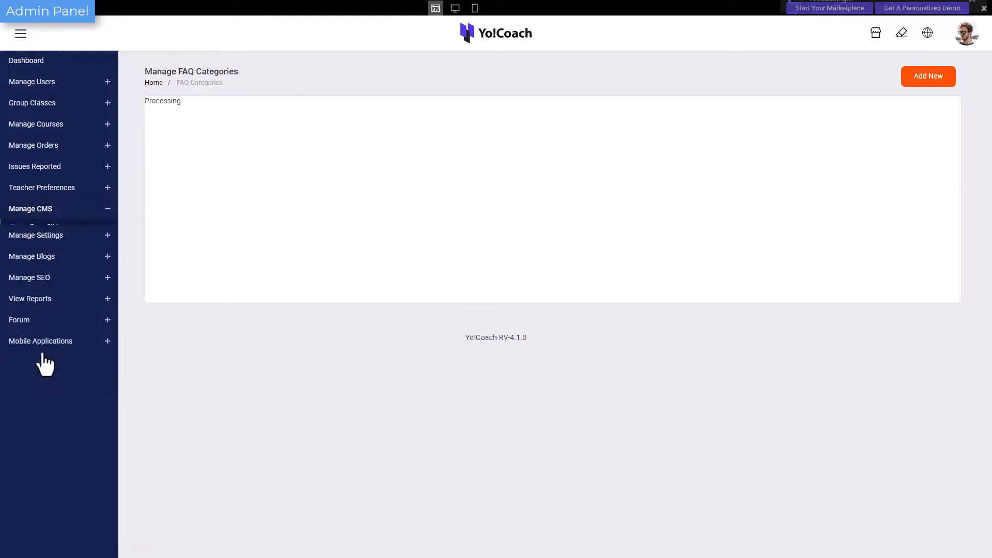
{"action": "left_click", "coordinate": [46, 377]}
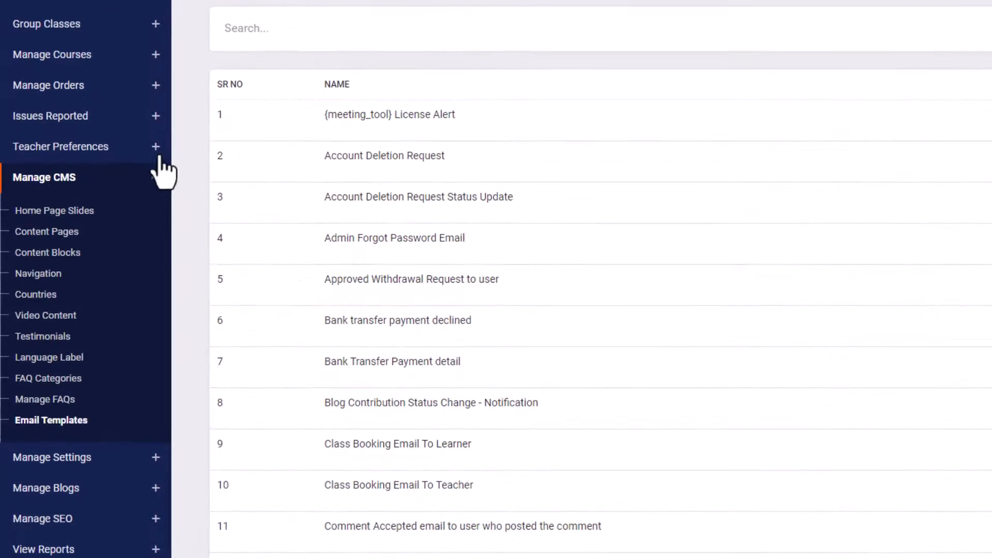
Review the Accents list under teacher preferences and the setup form for adding a new preference.
{"action": "left_click", "coordinate": [156, 150]}
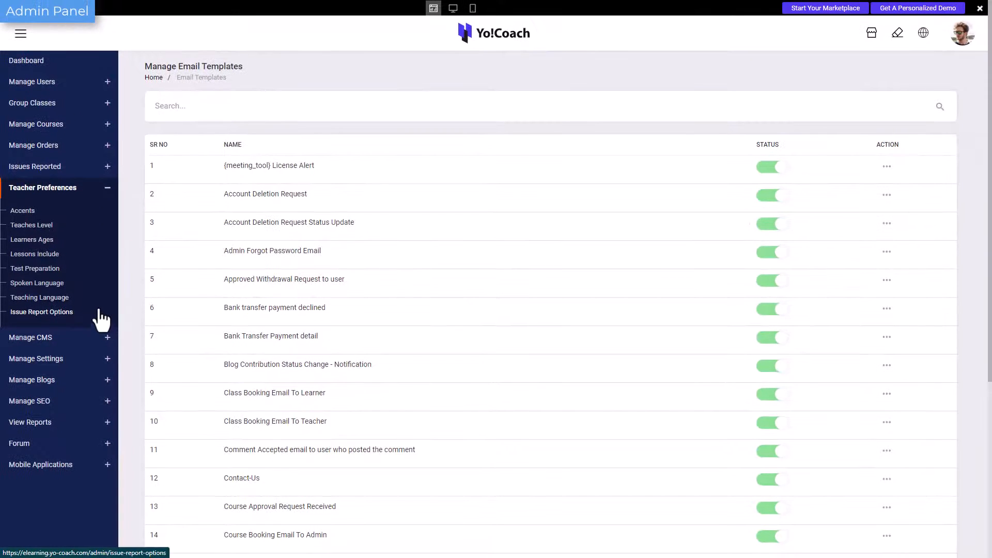
{"action": "left_click", "coordinate": [30, 212]}
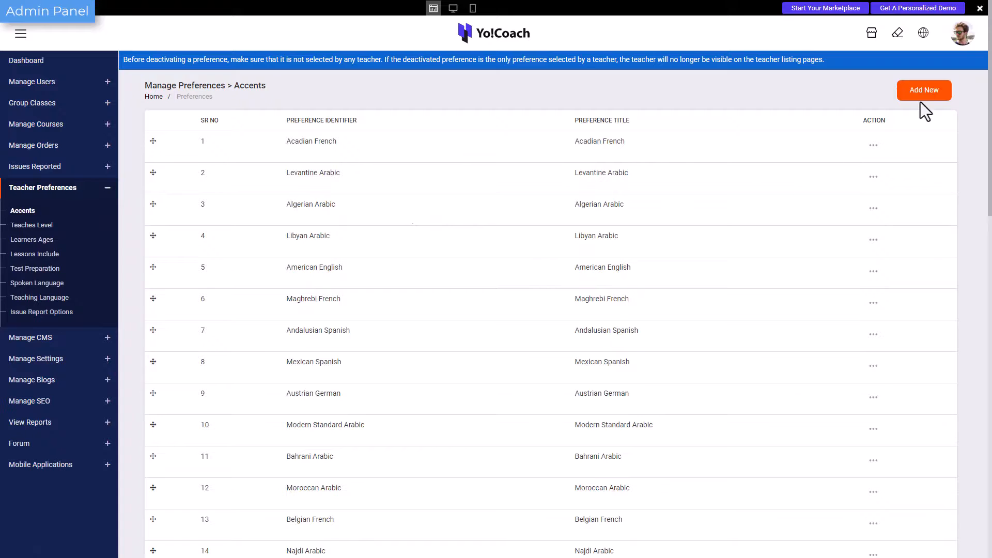
{"action": "left_click", "coordinate": [923, 98]}
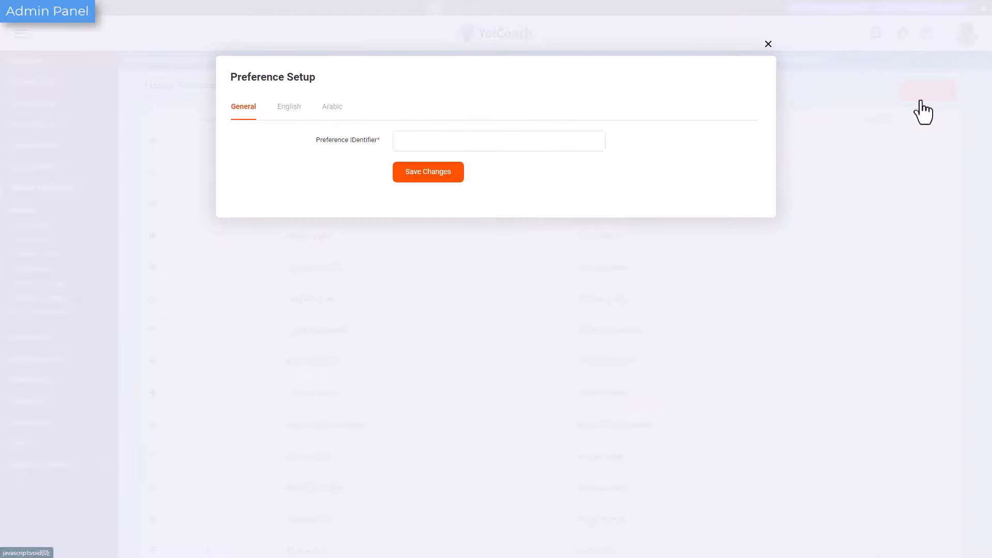
{"action": "left_click", "coordinate": [768, 44]}
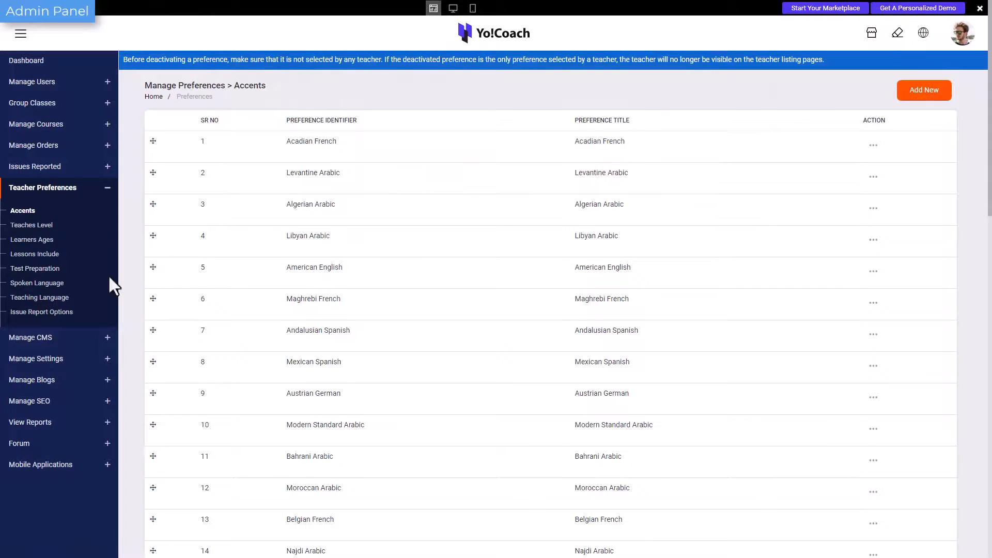
Move the third Lessons Include preference further down the list and delete the Writing Exercises preference.
{"action": "left_click", "coordinate": [78, 258]}
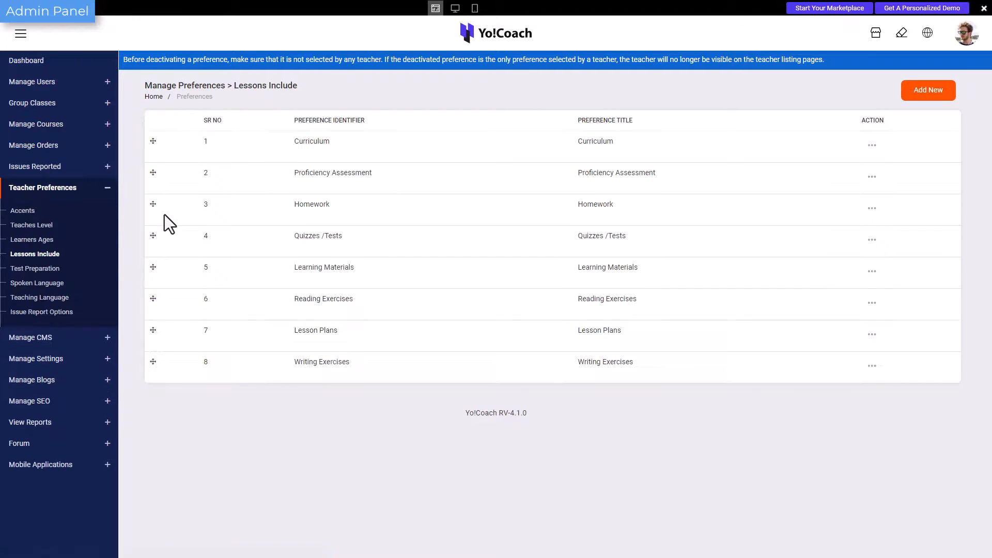
{"action": "left_click_drag", "start_coordinate": [164, 215], "coordinate": [161, 321]}
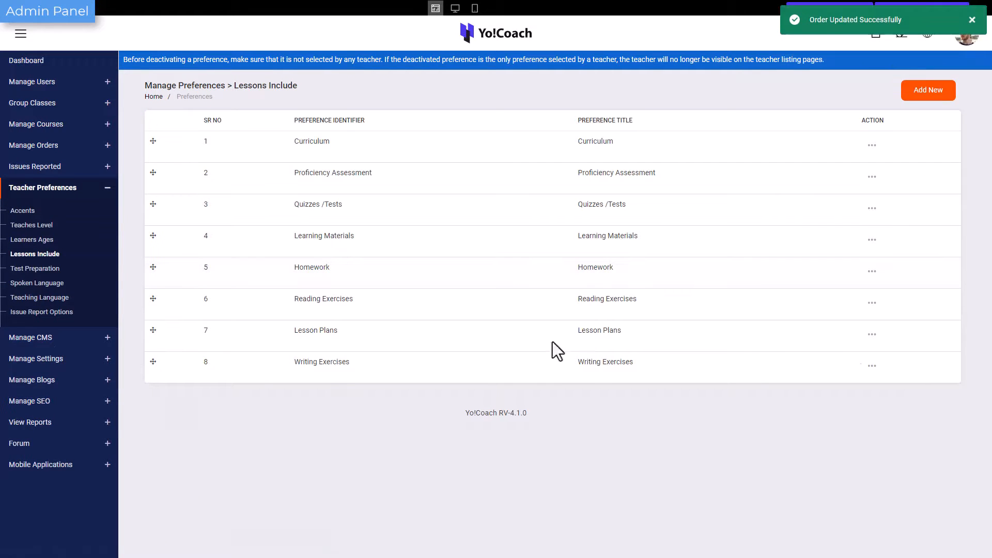
{"action": "left_click", "coordinate": [871, 365]}
{"action": "left_click", "coordinate": [832, 346]}
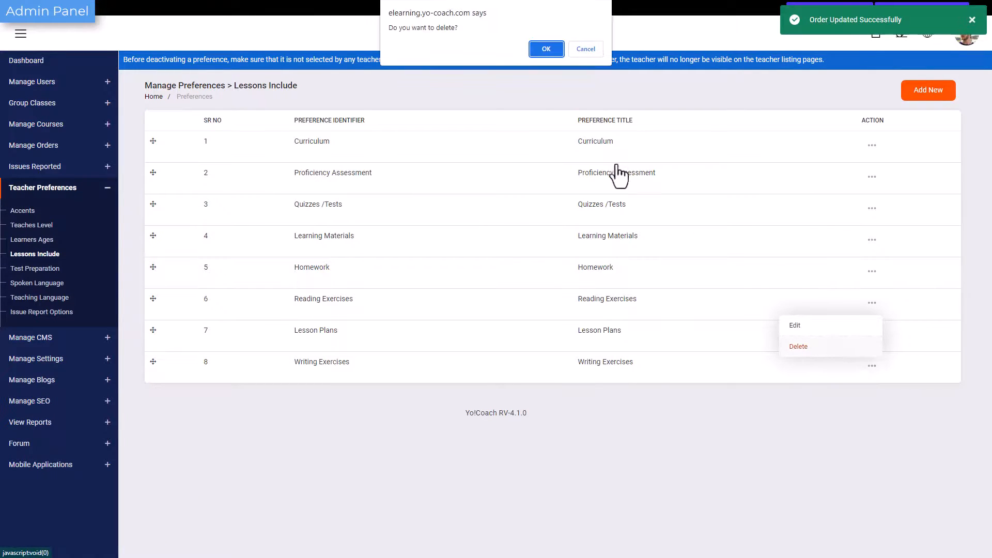
{"action": "left_click", "coordinate": [546, 49]}
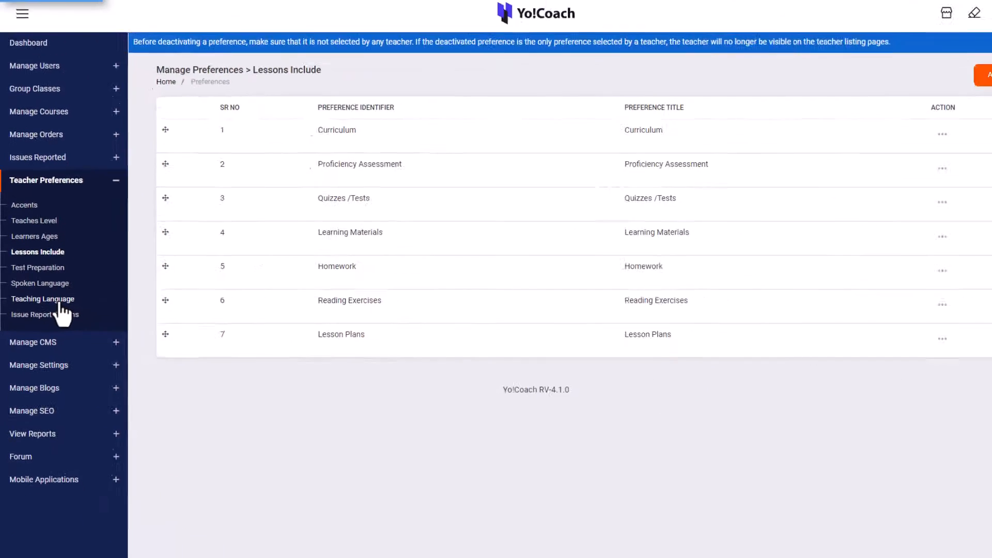
Set the German teaching language's hourly minimum price to 10.00 and save the change.
{"action": "left_click", "coordinate": [87, 306]}
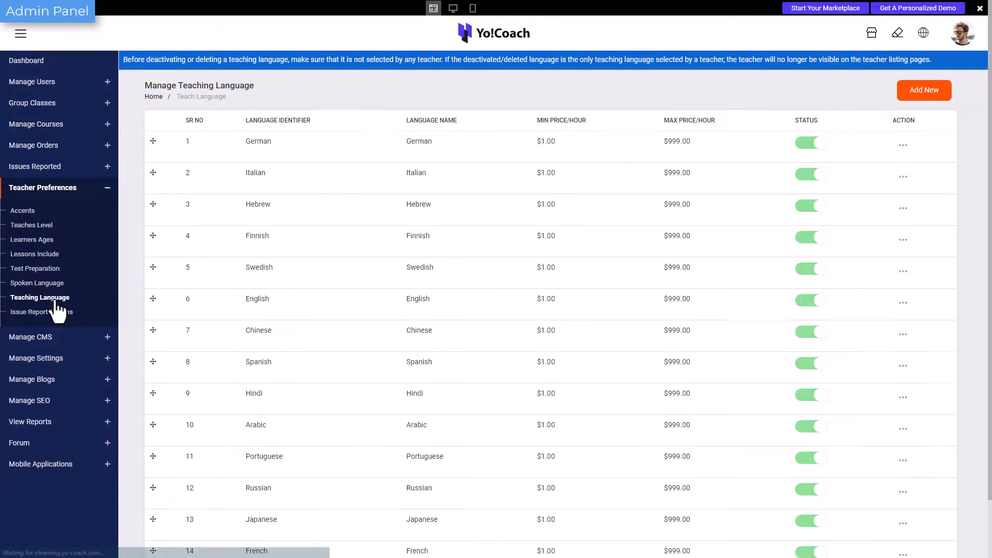
{"action": "left_click", "coordinate": [903, 145]}
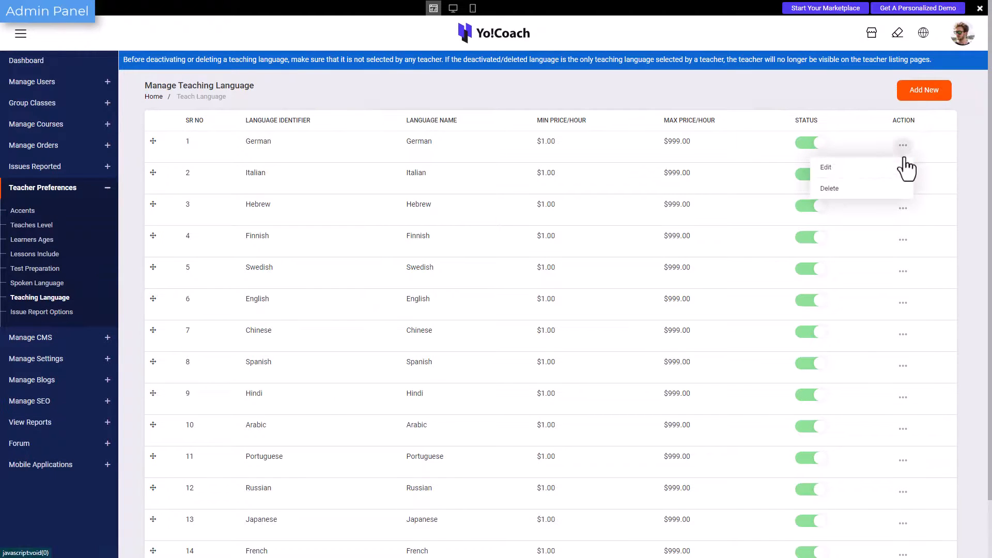
{"action": "left_click", "coordinate": [898, 169]}
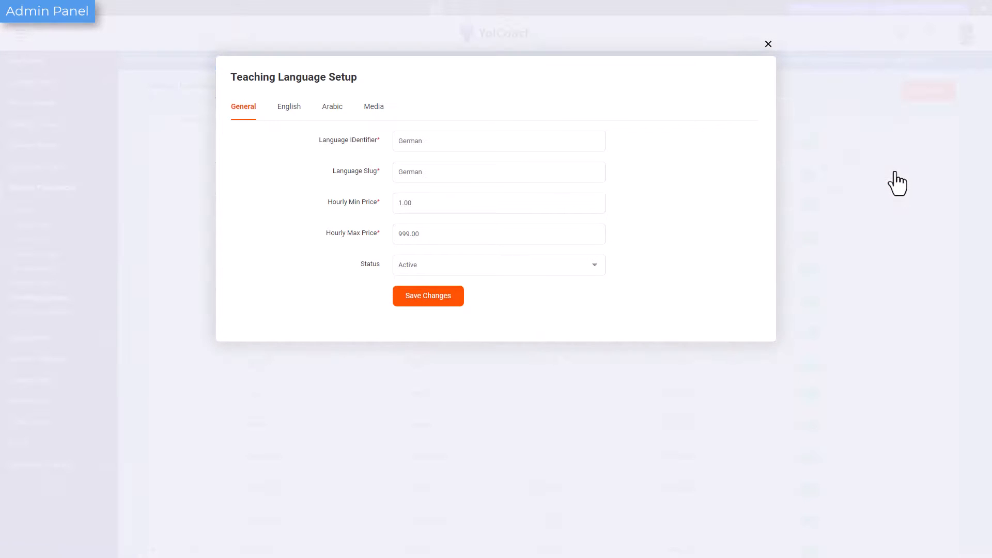
{"action": "left_click", "coordinate": [563, 211]}
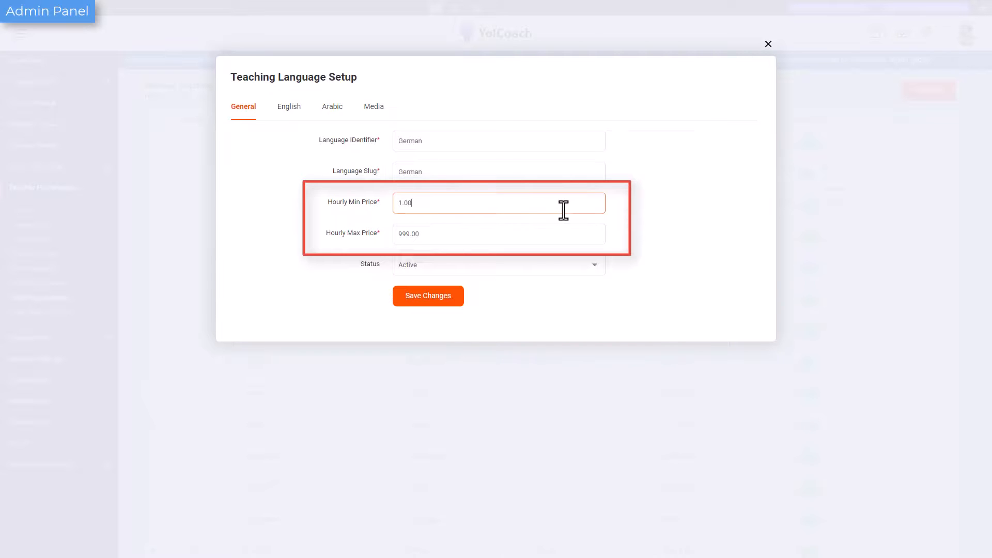
{"action": "left_click", "coordinate": [553, 243]}
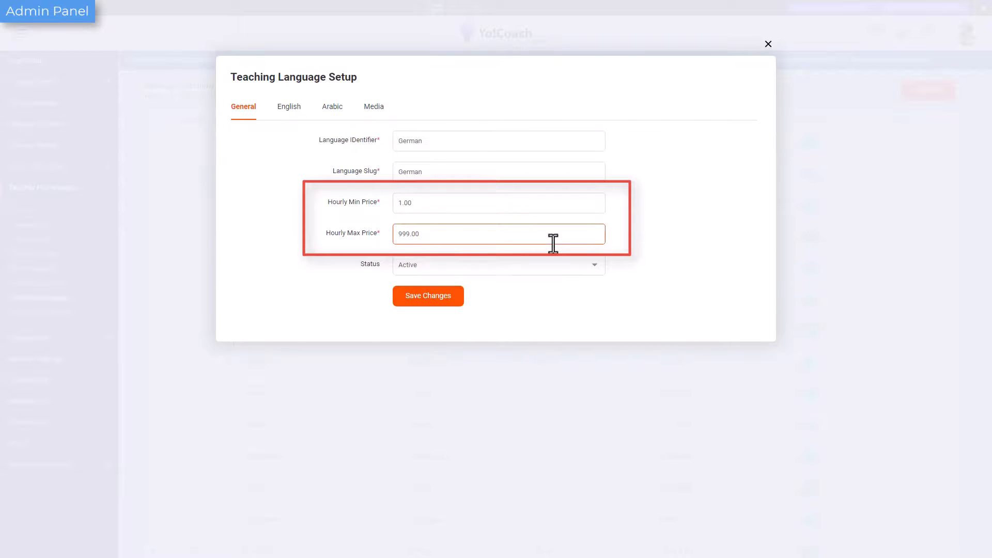
{"action": "left_click", "coordinate": [642, 239]}
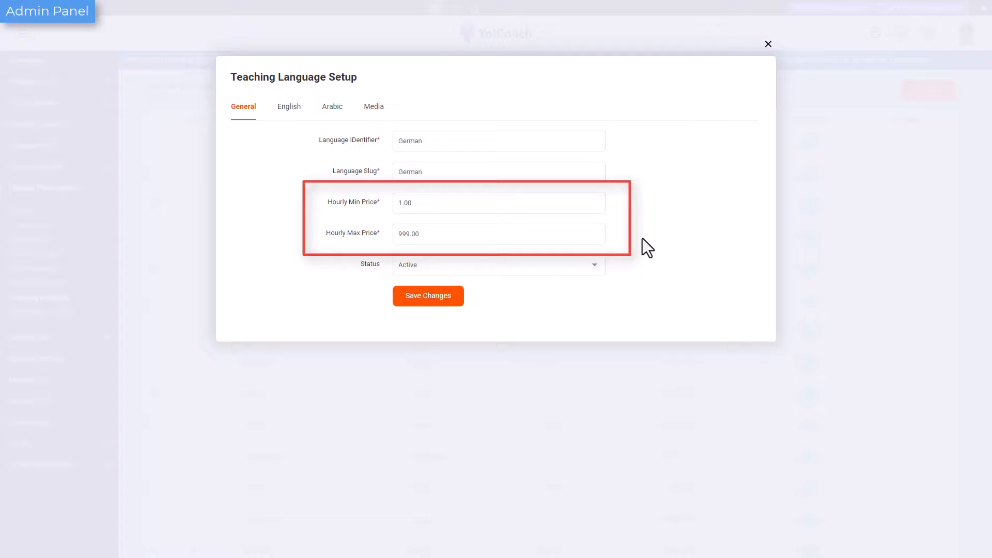
{"action": "left_click", "coordinate": [403, 203]}
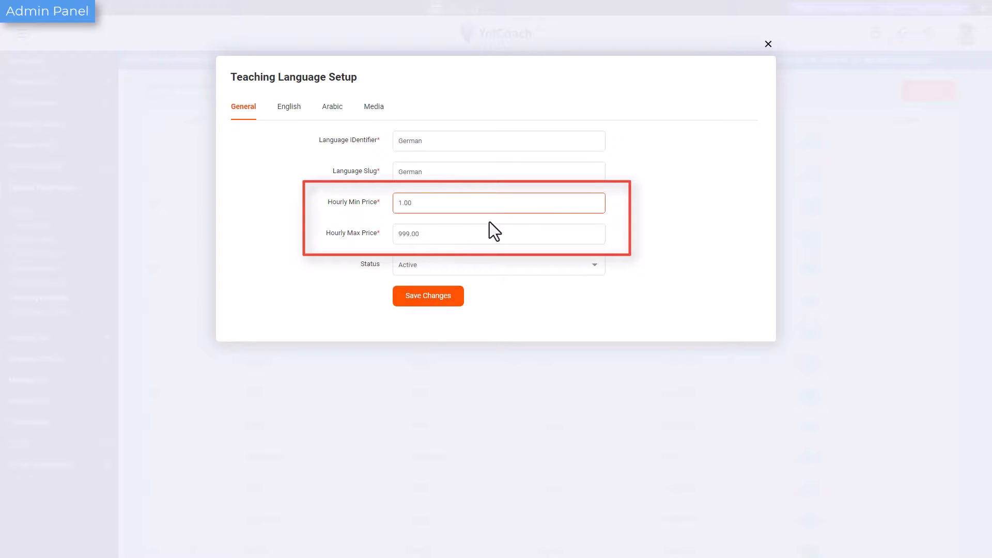
{"action": "type", "text": "0"}
{"action": "left_click", "coordinate": [455, 303]}
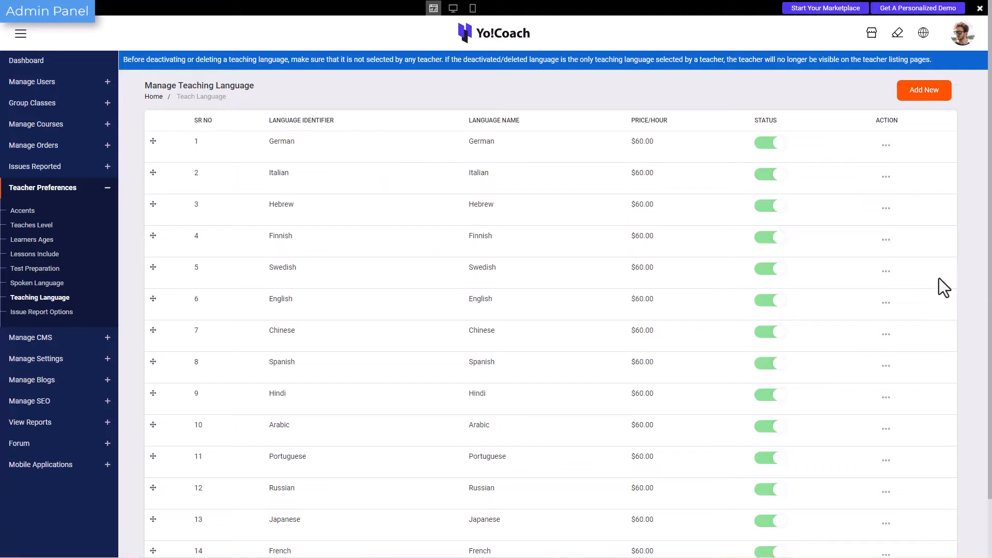
Open the English teaching language's setup and review its hourly price.
{"action": "left_click", "coordinate": [885, 304]}
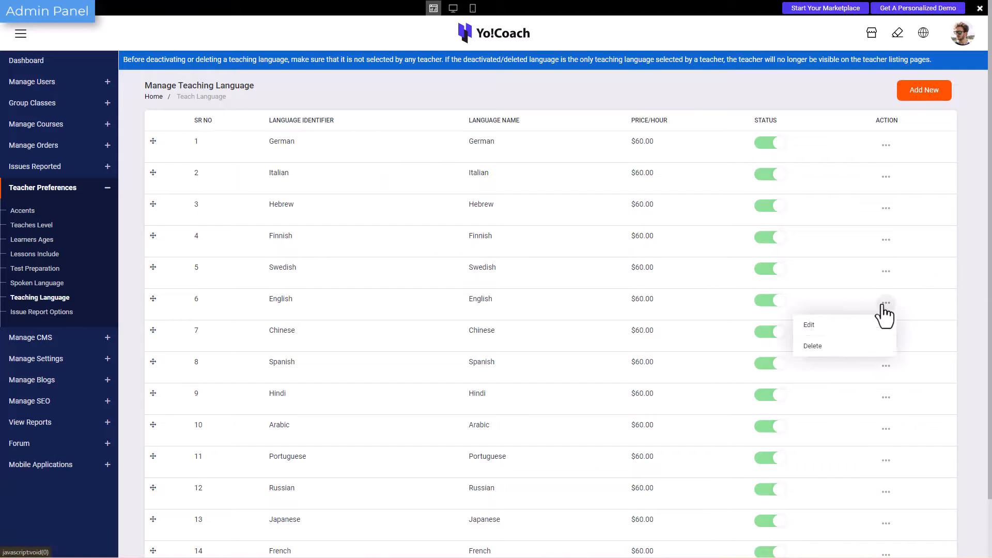
{"action": "left_click", "coordinate": [882, 324]}
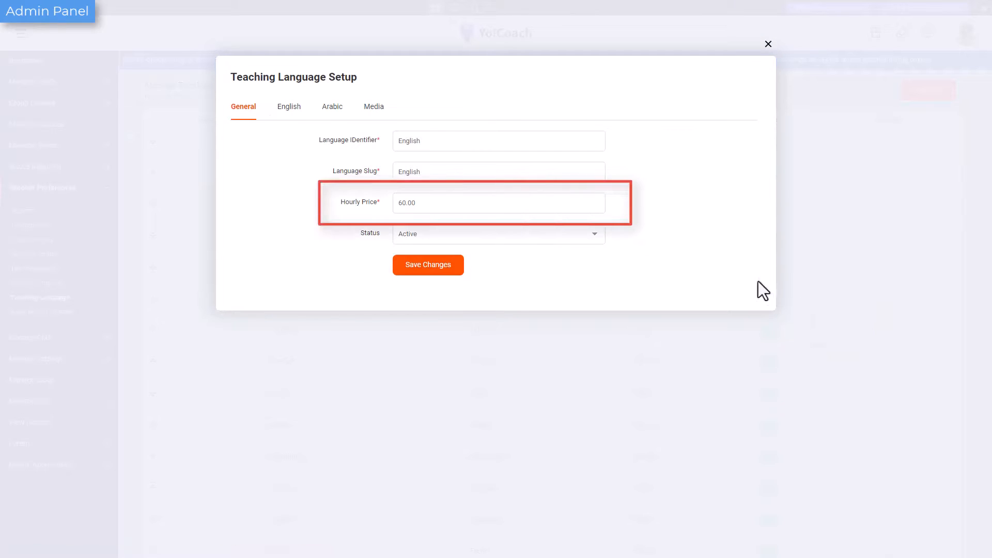
{"action": "left_click", "coordinate": [589, 204]}
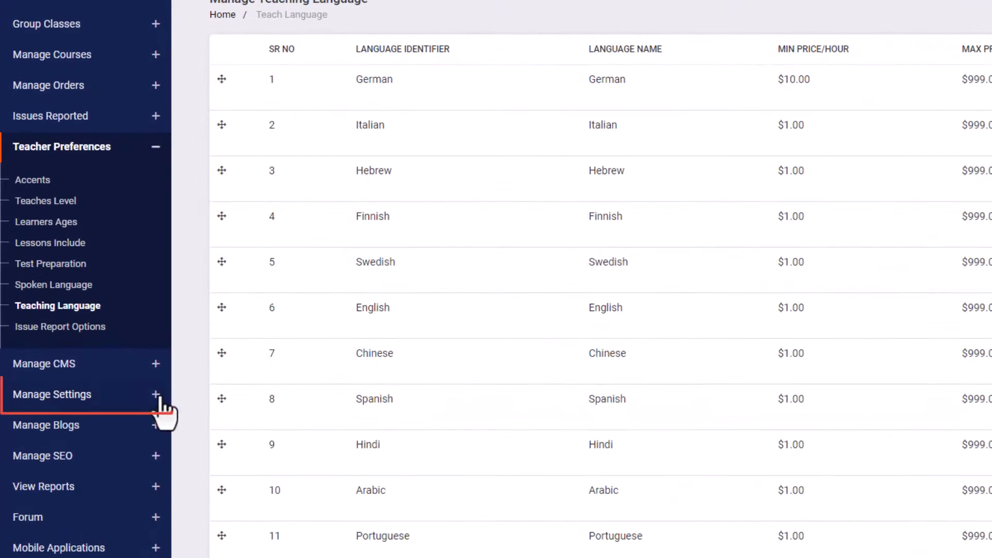
In the general lesson settings, allow 90-minute lesson slots and set the trial lesson slot to 30 minutes.
{"action": "left_click", "coordinate": [157, 397]}
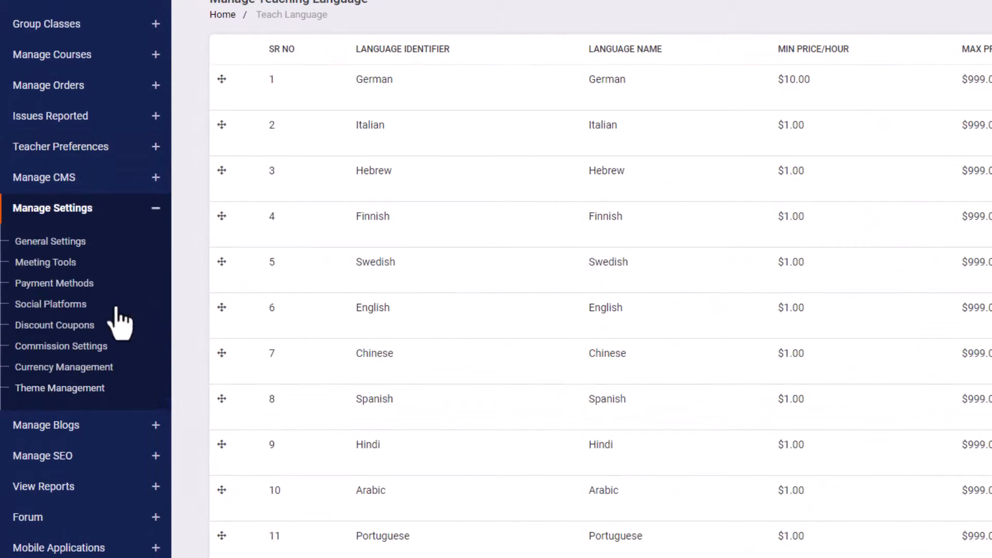
{"action": "left_click", "coordinate": [116, 240]}
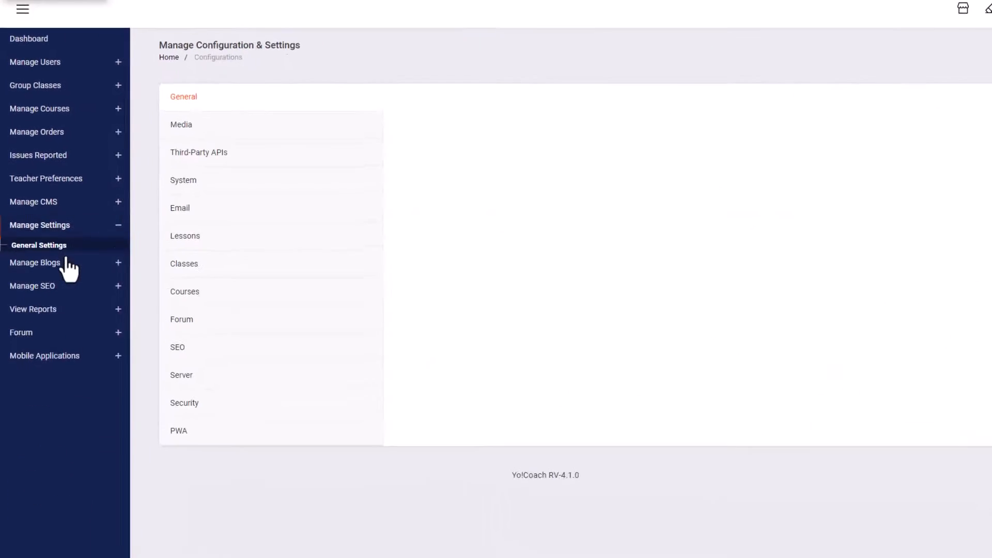
{"action": "left_click", "coordinate": [244, 237]}
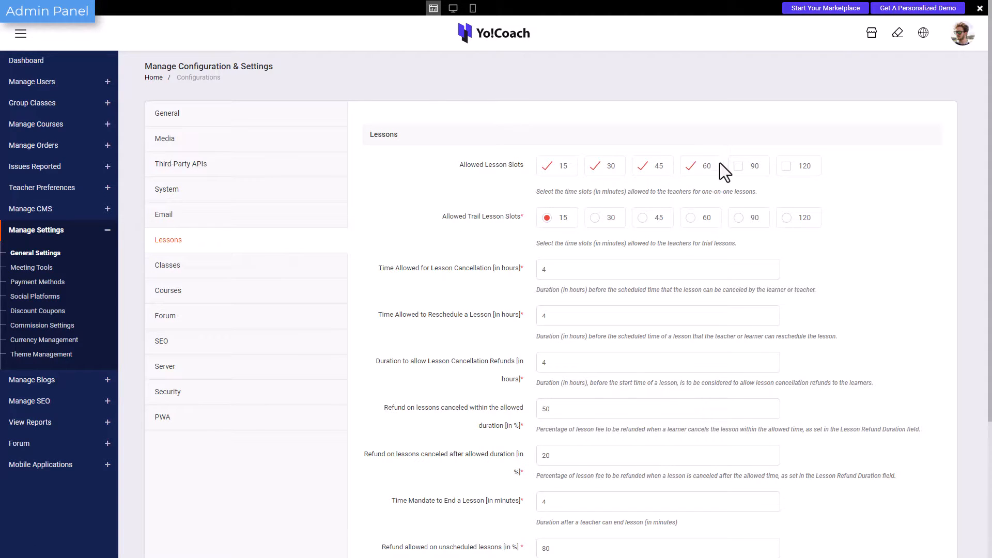
{"action": "left_click", "coordinate": [740, 168]}
{"action": "left_click", "coordinate": [588, 221]}
Review the lesson cancellation, rescheduling and refund limits, and save the lesson settings.
{"action": "left_click", "coordinate": [582, 274]}
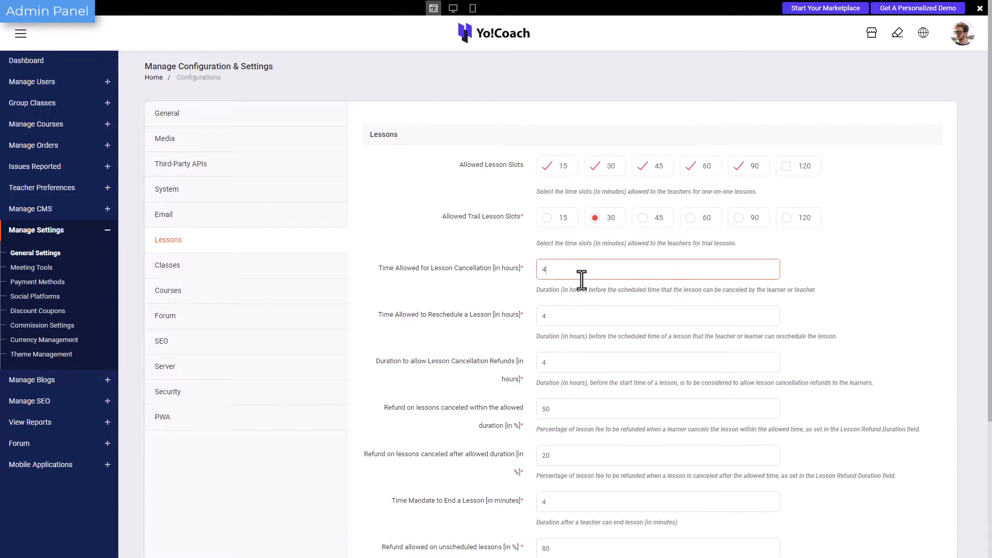
{"action": "left_click", "coordinate": [580, 317]}
{"action": "left_click", "coordinate": [586, 376]}
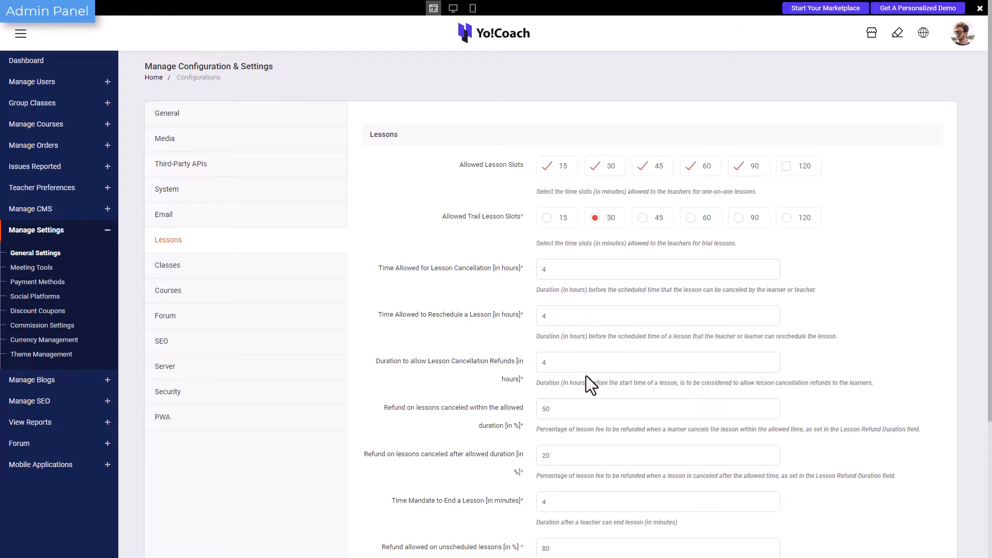
{"action": "scroll", "coordinate": [586, 376], "scroll_direction": "down", "scroll_amount": 4}
{"action": "left_click", "coordinate": [572, 459]}
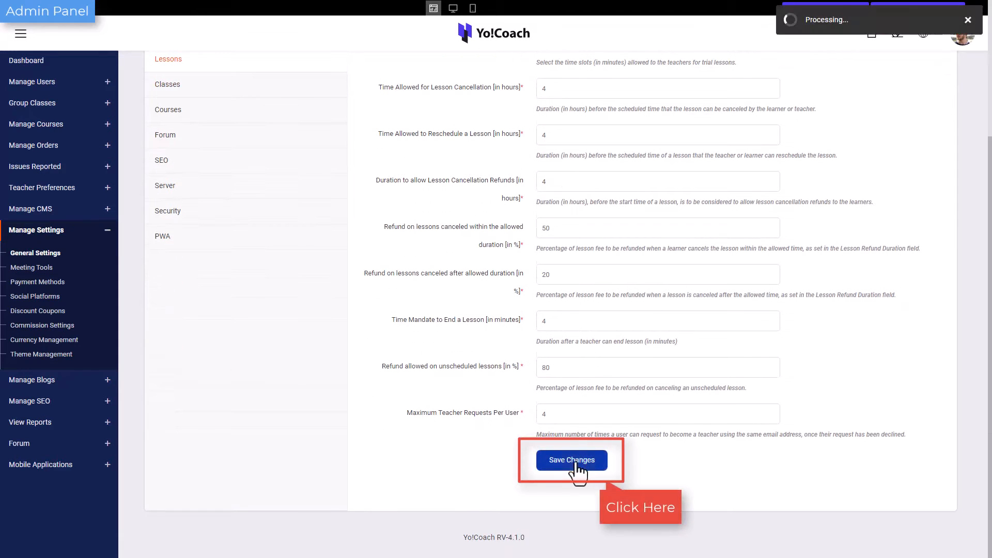
In the class settings, deselect the 30-minute allowed class slot, check the cancellation and refund fields, and save.
{"action": "scroll", "coordinate": [371, 352], "scroll_direction": "up", "scroll_amount": 4}
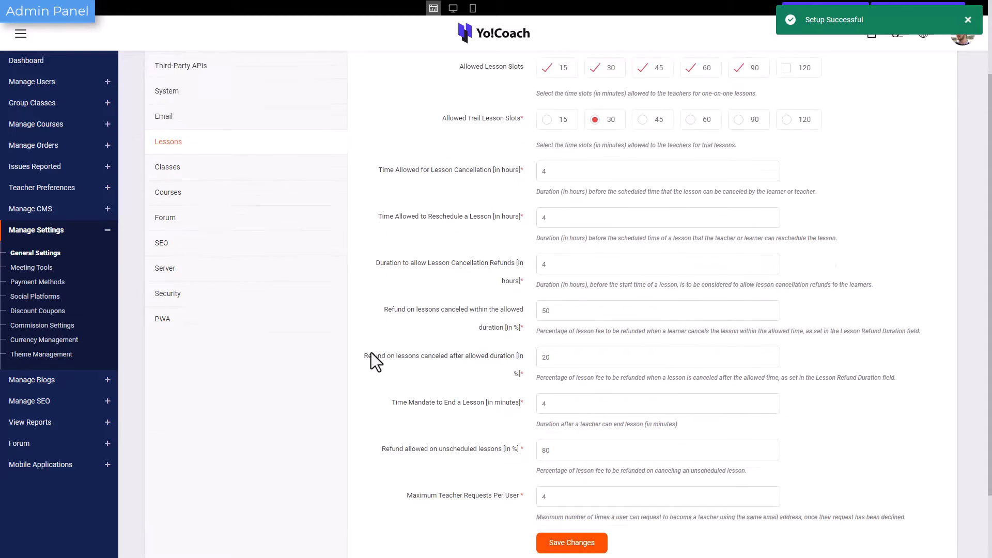
{"action": "left_click", "coordinate": [266, 270]}
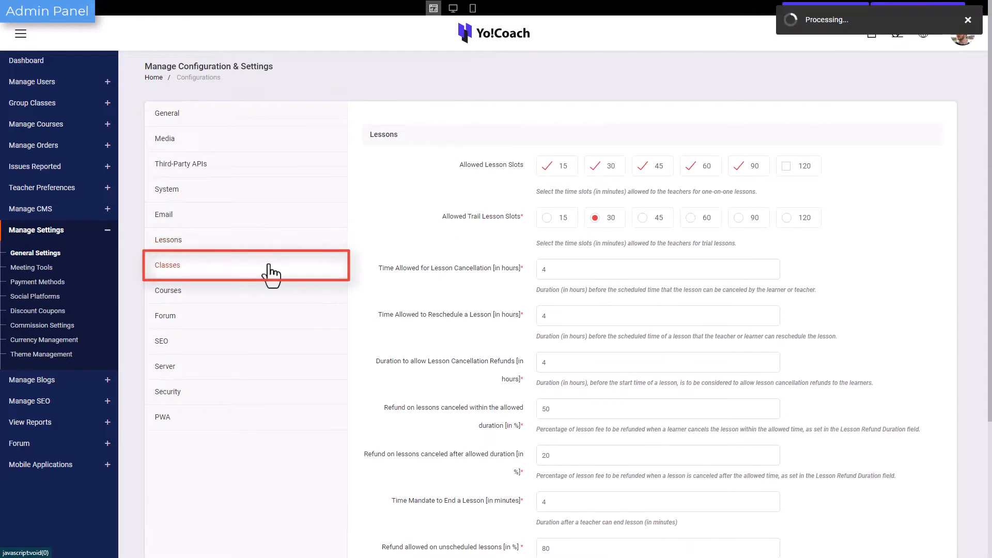
{"action": "left_click", "coordinate": [614, 169]}
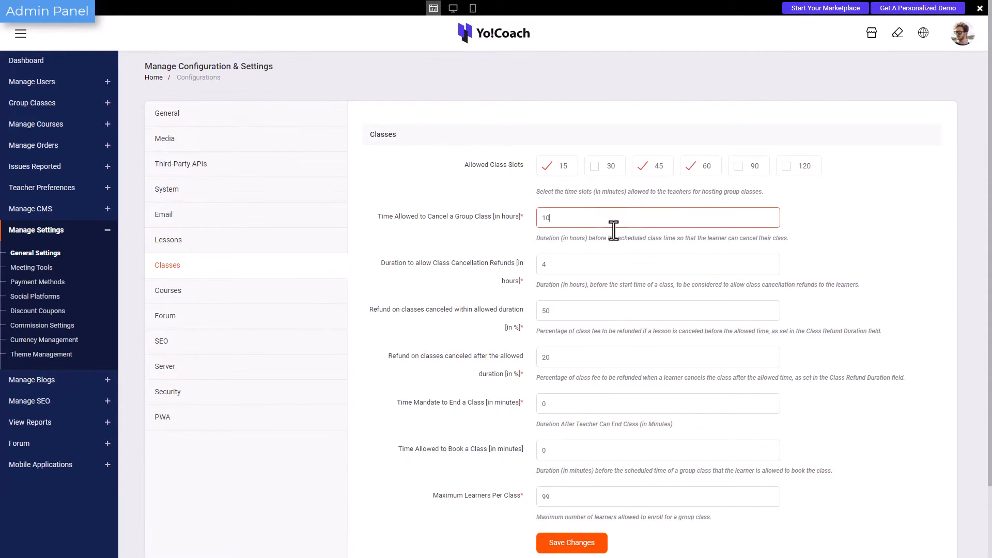
{"action": "left_click", "coordinate": [618, 311]}
{"action": "left_click", "coordinate": [599, 547]}
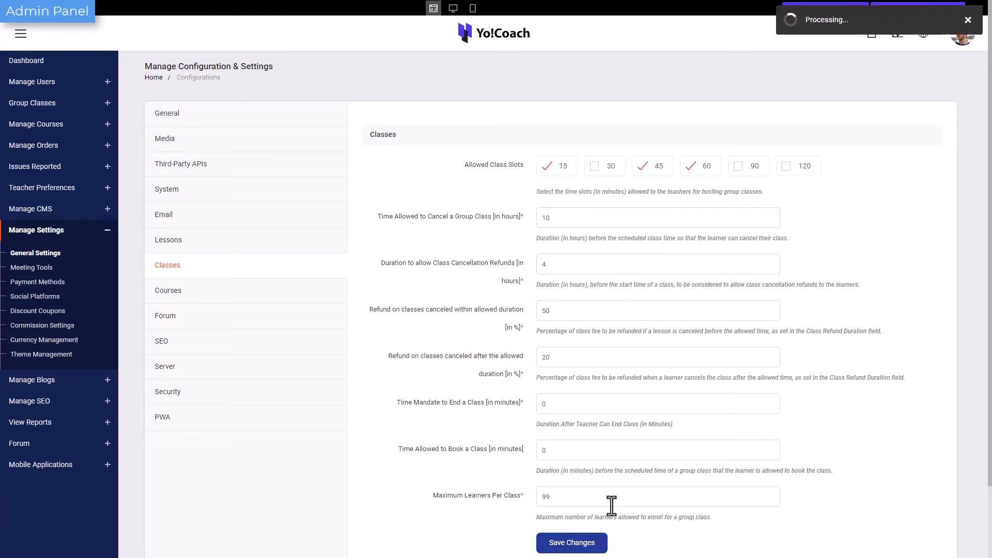